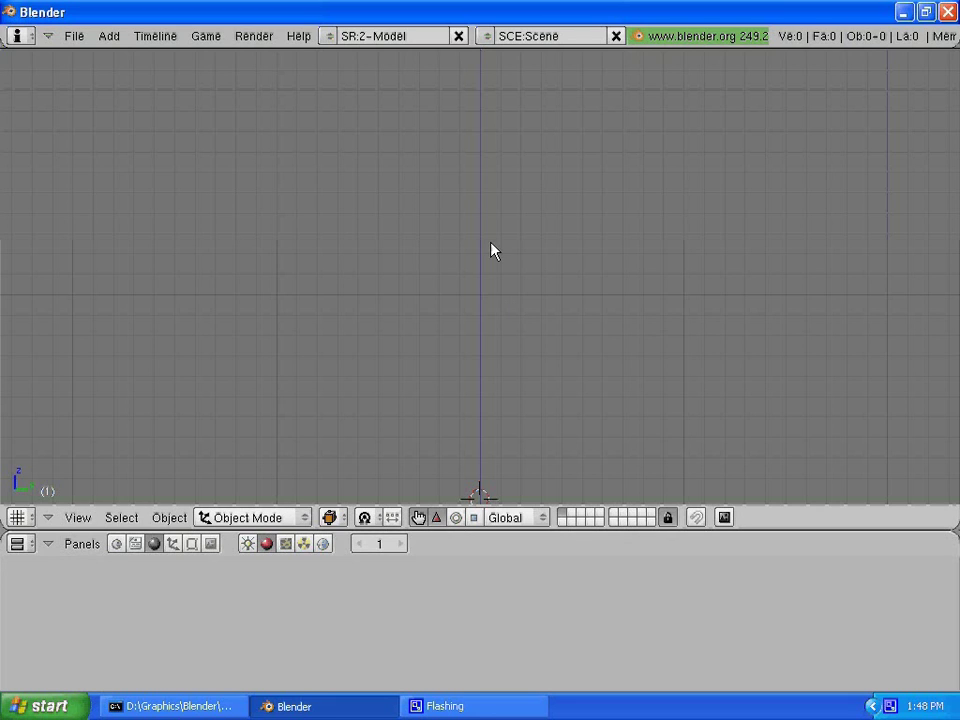
# Orbit the empty scene from the front view to a tilted perspective of the ground grid
pyautogui.moveTo(490, 250)
pyautogui.mouseDown(button='middle')
pyautogui.moveTo(484, 261)
pyautogui.moveTo(512, 259)
pyautogui.moveTo(491, 251)
pyautogui.moveTo(491, 272)
pyautogui.mouseUp(button='middle')
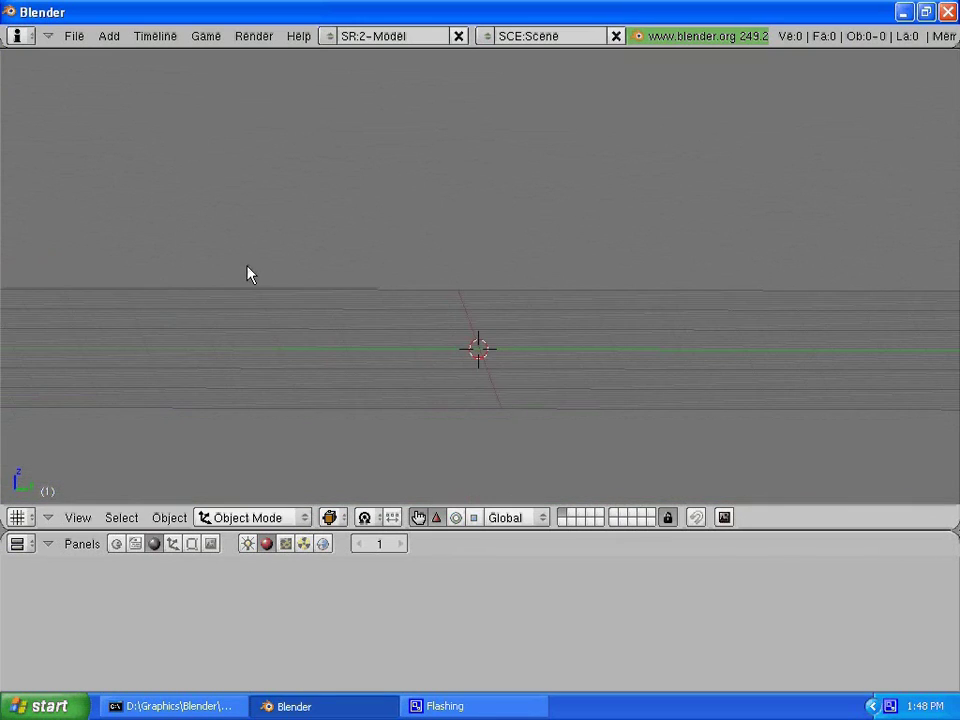
pyautogui.moveTo(249, 272); pyautogui.dragTo(250, 290, button='middle')
# Add a cube mesh at the scene centre, leaving it unmoved
pyautogui.click(109, 37)
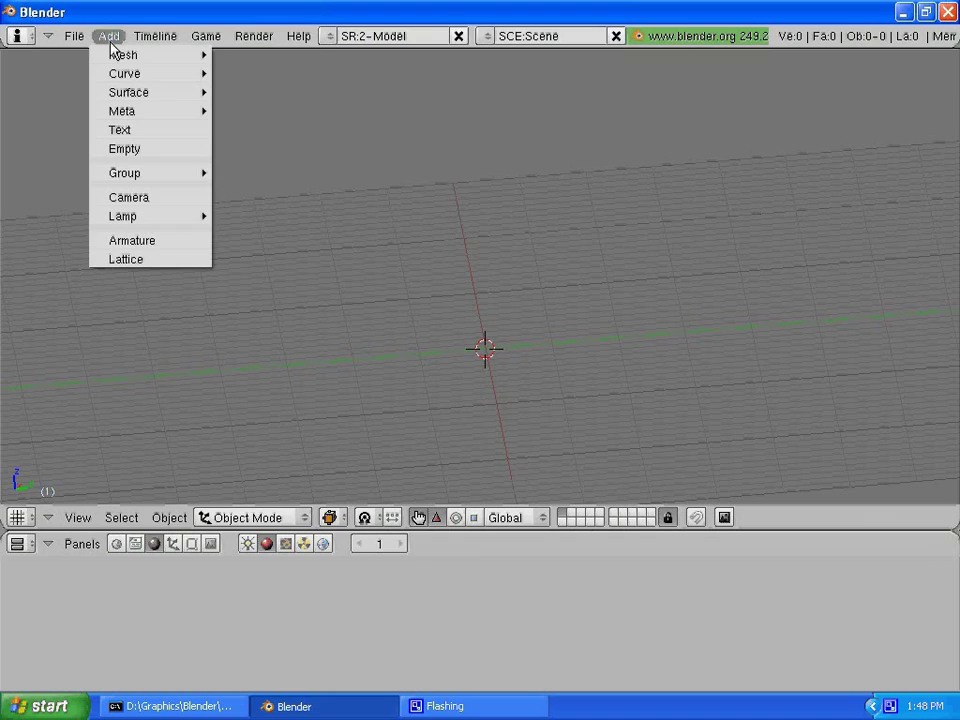
pyautogui.moveTo(124, 55)
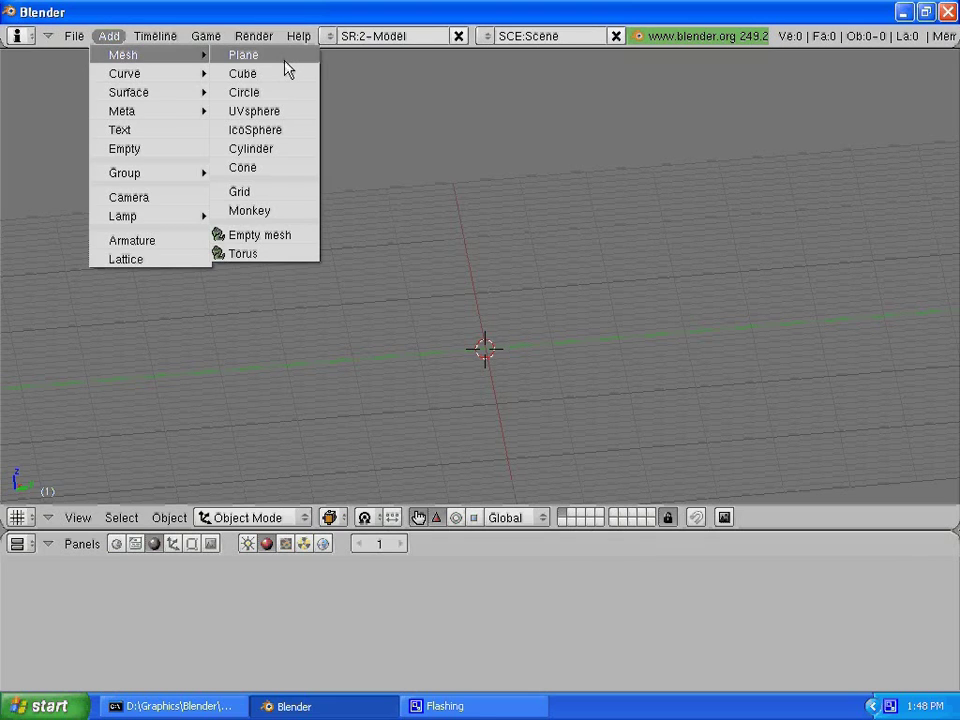
pyautogui.click(286, 72)
pyautogui.moveTo(739, 394)
pyautogui.mouseDown(button='middle')
pyautogui.moveTo(594, 414)
pyautogui.moveTo(716, 414)
pyautogui.mouseUp(button='middle')
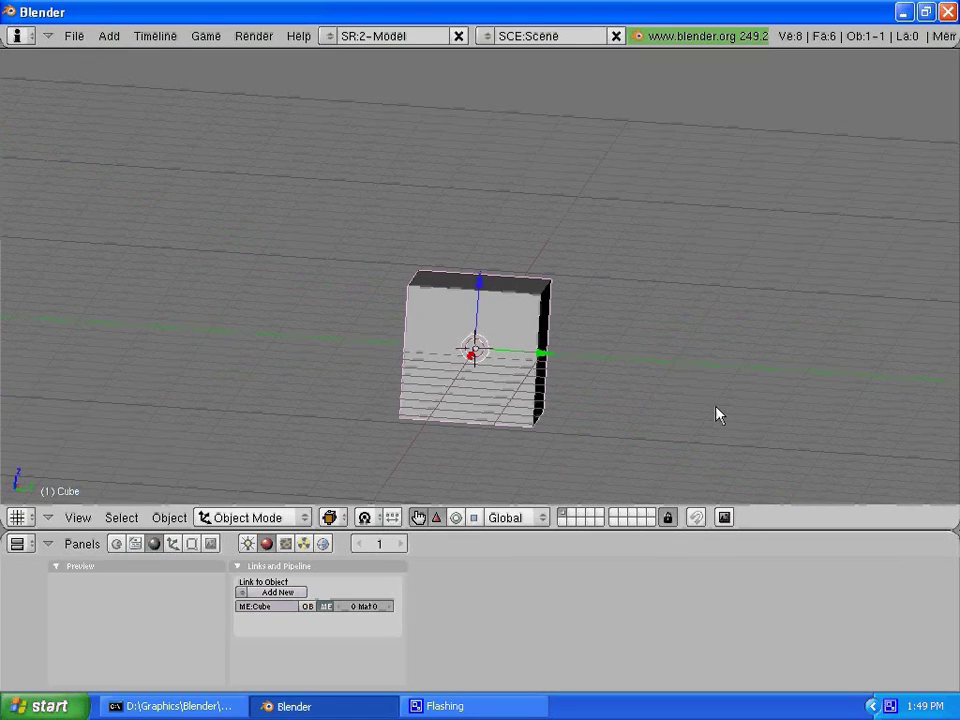
pyautogui.press('g')
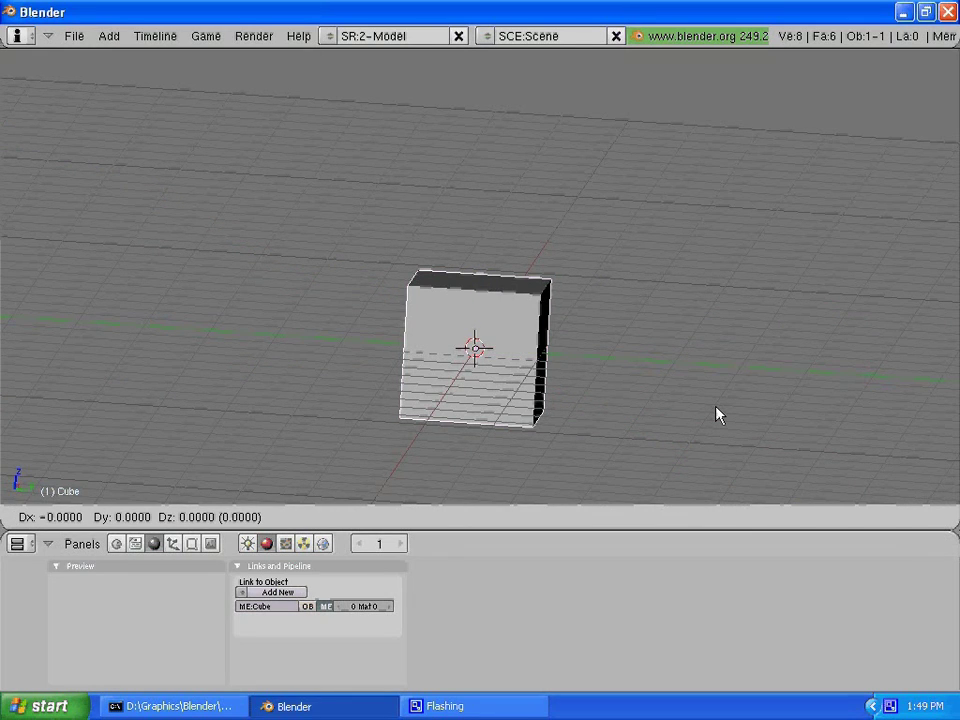
pyautogui.press('z')
pyautogui.rightClick(716, 414)
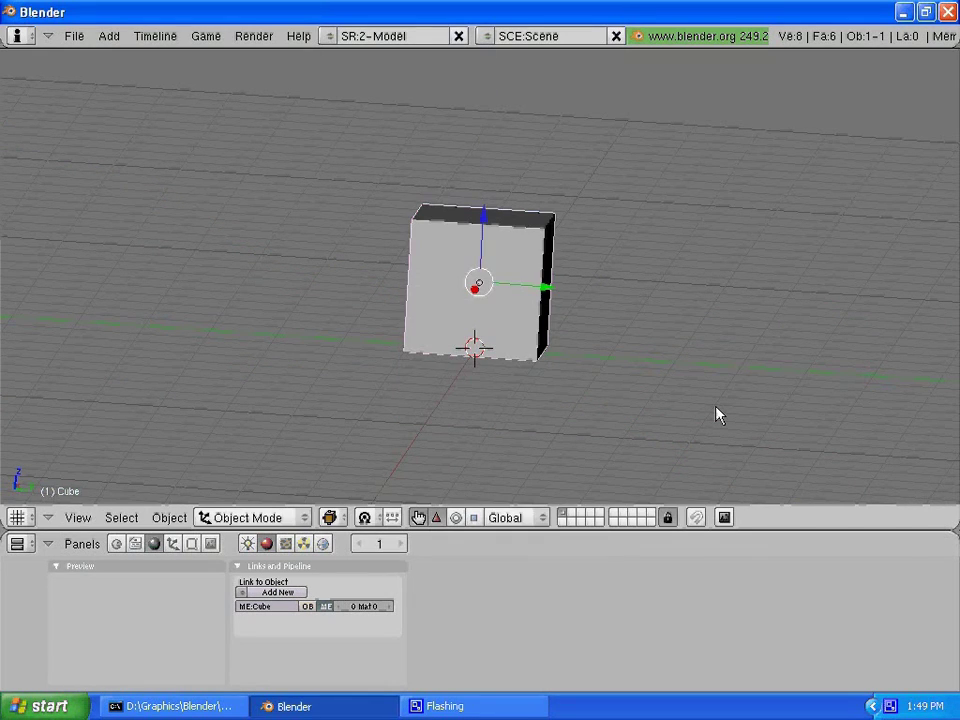
# Scale the cube to 0.5 along the X axis
pyautogui.moveTo(746, 330)
pyautogui.mouseDown(button='middle')
pyautogui.moveTo(705, 294)
pyautogui.moveTo(642, 292)
pyautogui.moveTo(306, 332)
pyautogui.moveTo(527, 429)
pyautogui.moveTo(688, 333)
pyautogui.mouseUp(button='middle')
pyautogui.press('s')
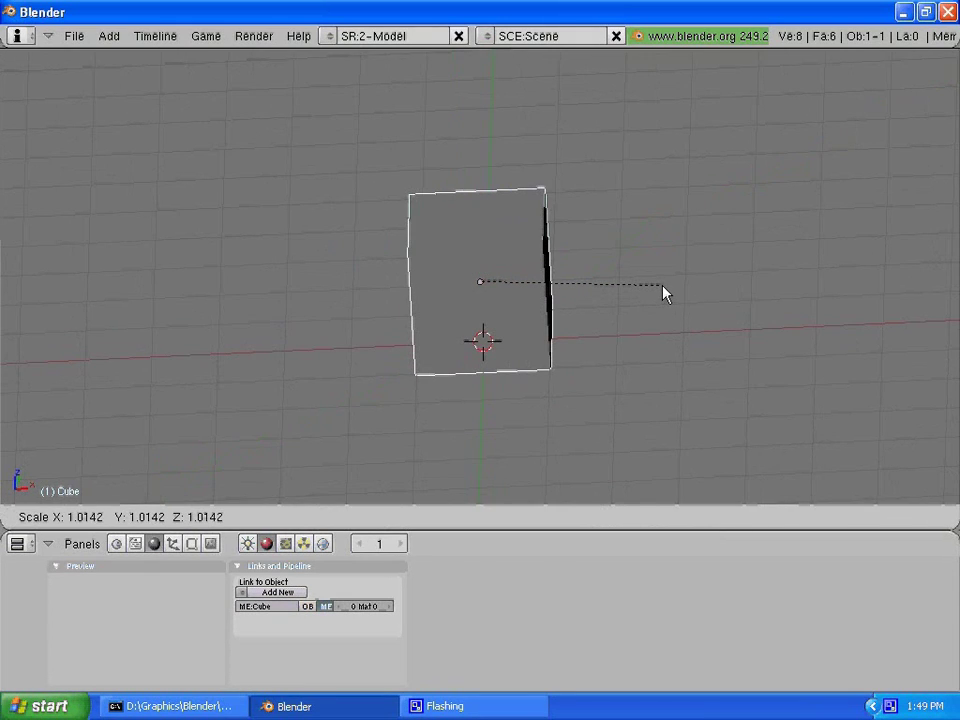
pyautogui.press('x')
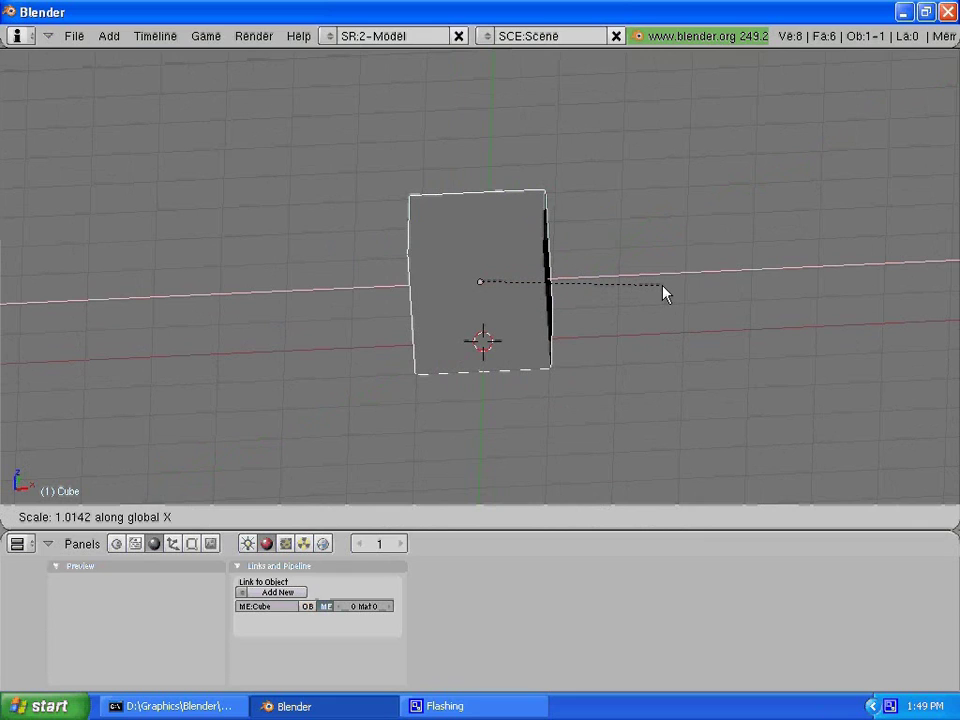
pyautogui.write('0.5')
pyautogui.press('Return')
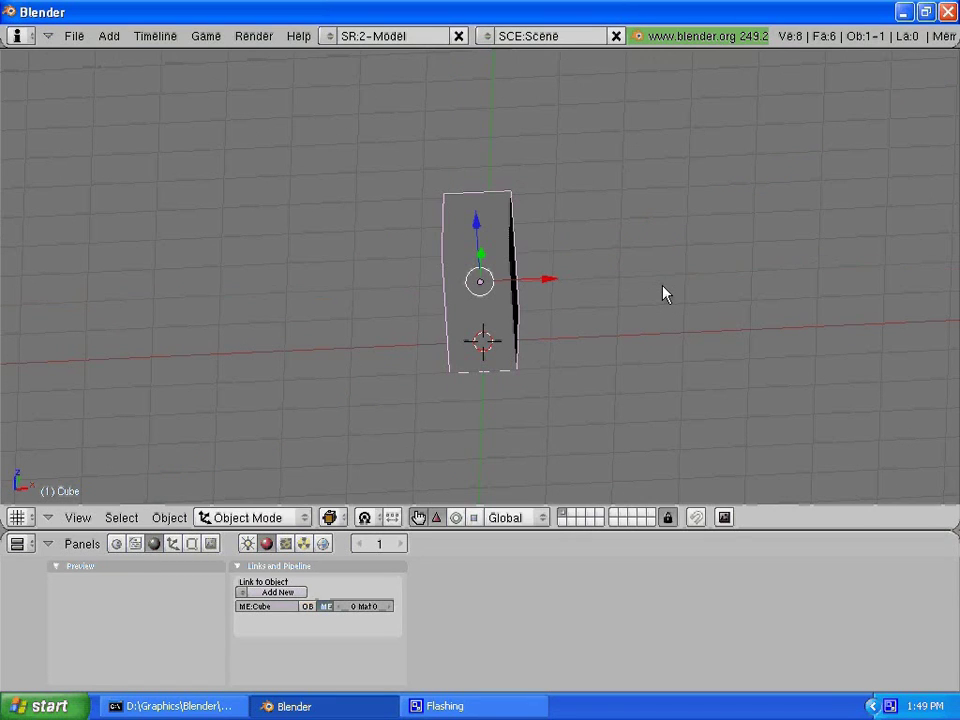
# Add a new material to the flattened cube and set its colour to purple (red about 0.61)
pyautogui.moveTo(785, 252)
pyautogui.mouseDown(button='middle')
pyautogui.moveTo(579, 366)
pyautogui.moveTo(437, 386)
pyautogui.moveTo(536, 336)
pyautogui.moveTo(295, 527)
pyautogui.mouseUp(button='middle')
pyautogui.click(278, 592)
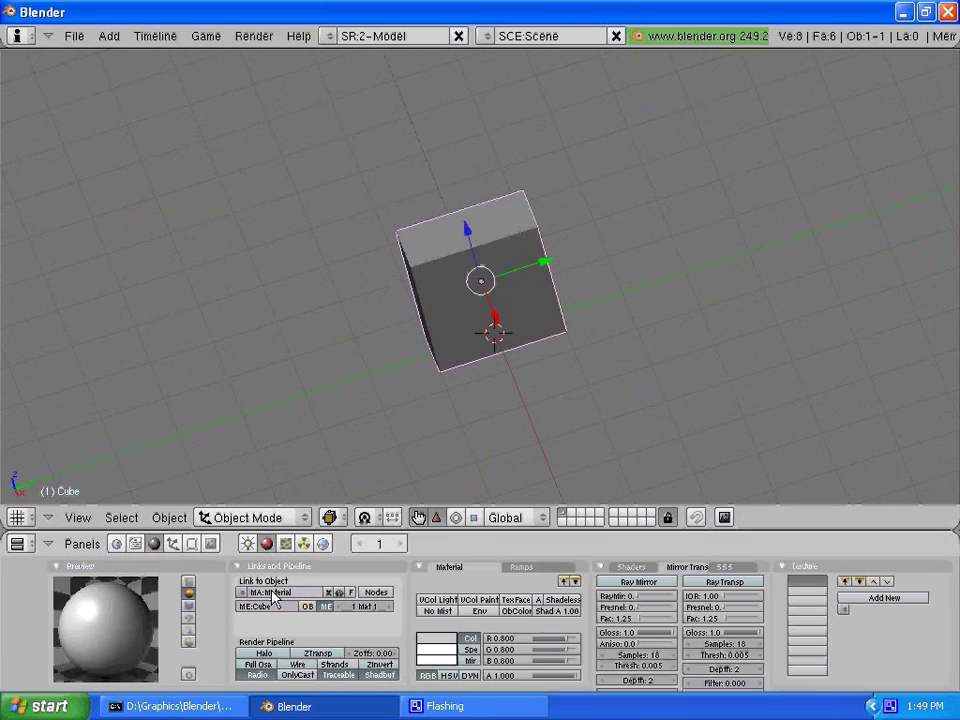
pyautogui.moveTo(572, 668); pyautogui.dragTo(585, 661)
pyautogui.moveTo(567, 649)
pyautogui.mouseDown()
pyautogui.moveTo(540, 652)
pyautogui.moveTo(553, 639)
pyautogui.moveTo(563, 644)
pyautogui.mouseUp()
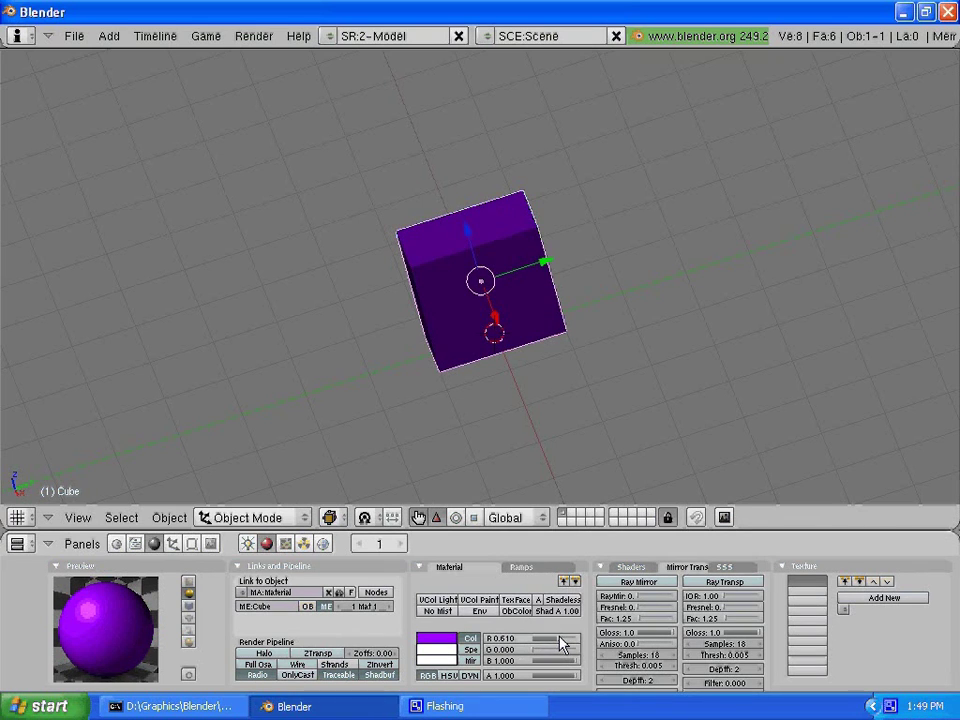
pyautogui.moveTo(392, 411)
pyautogui.mouseDown(button='middle')
pyautogui.moveTo(608, 364)
pyautogui.moveTo(397, 372)
pyautogui.mouseUp(button='middle')
pyautogui.scroll(-4, 397, 380)
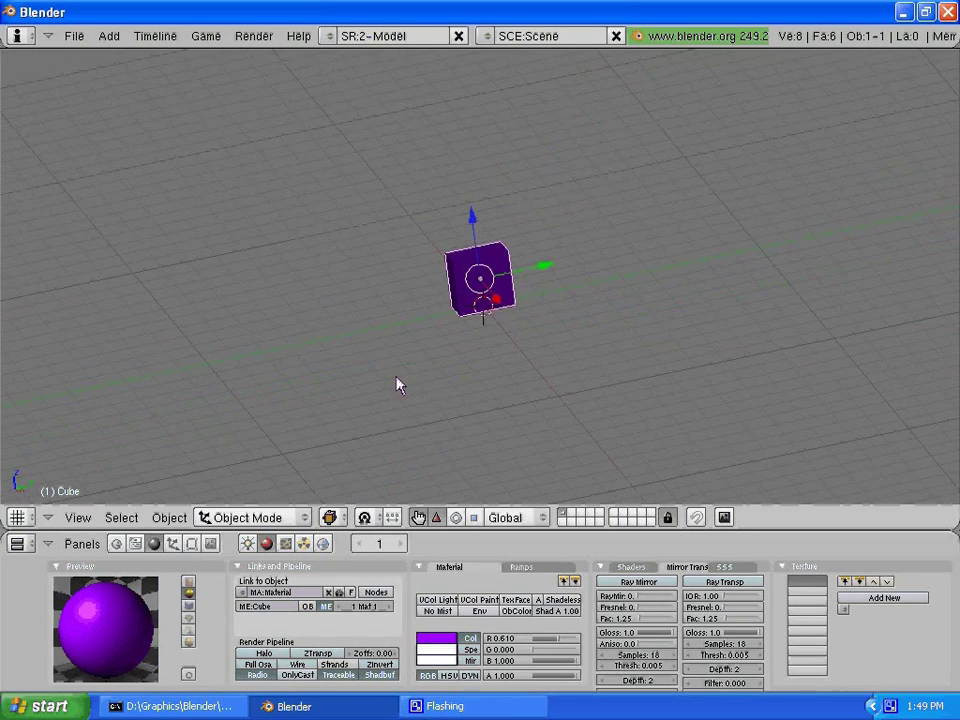
pyautogui.moveTo(688, 315); pyautogui.dragTo(632, 335, button='middle')
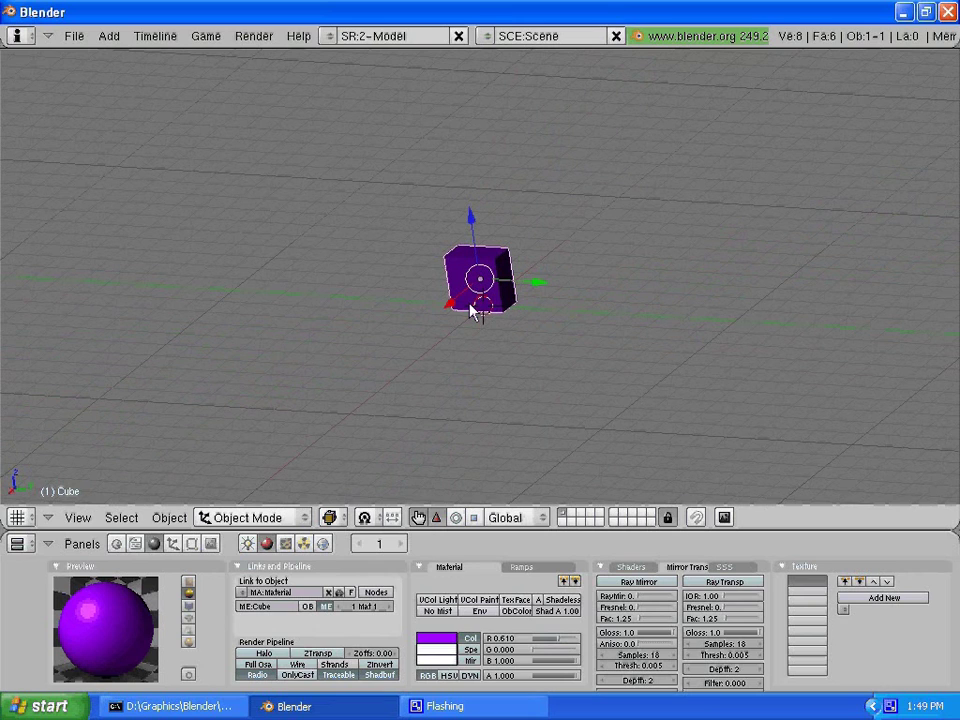
# Add a second cube and raise it 1 unit along Z
pyautogui.click(109, 38)
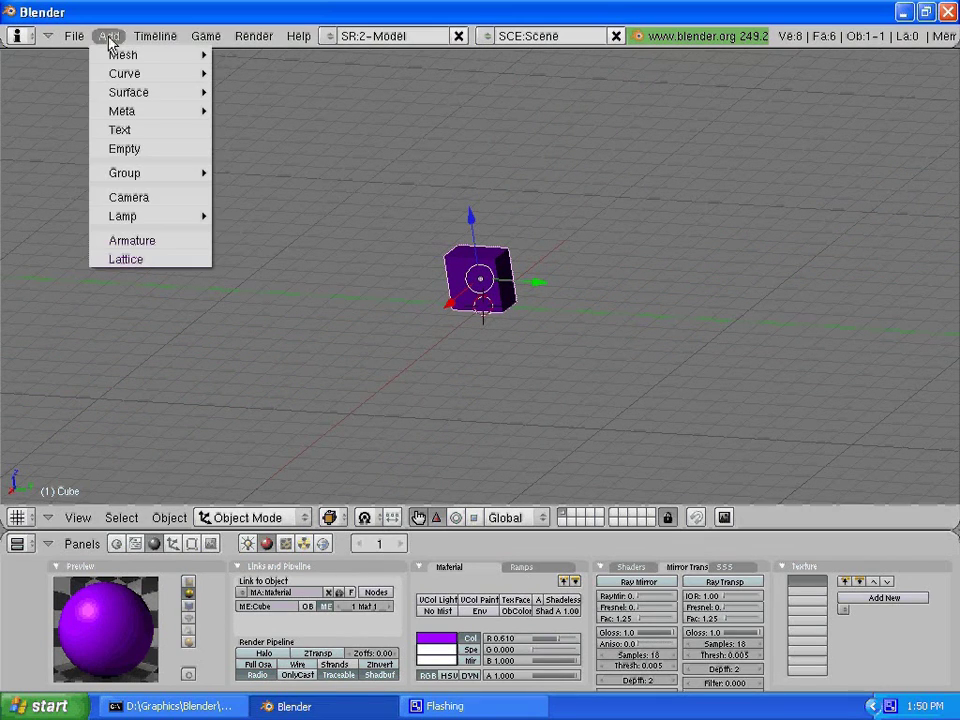
pyautogui.moveTo(150, 55)
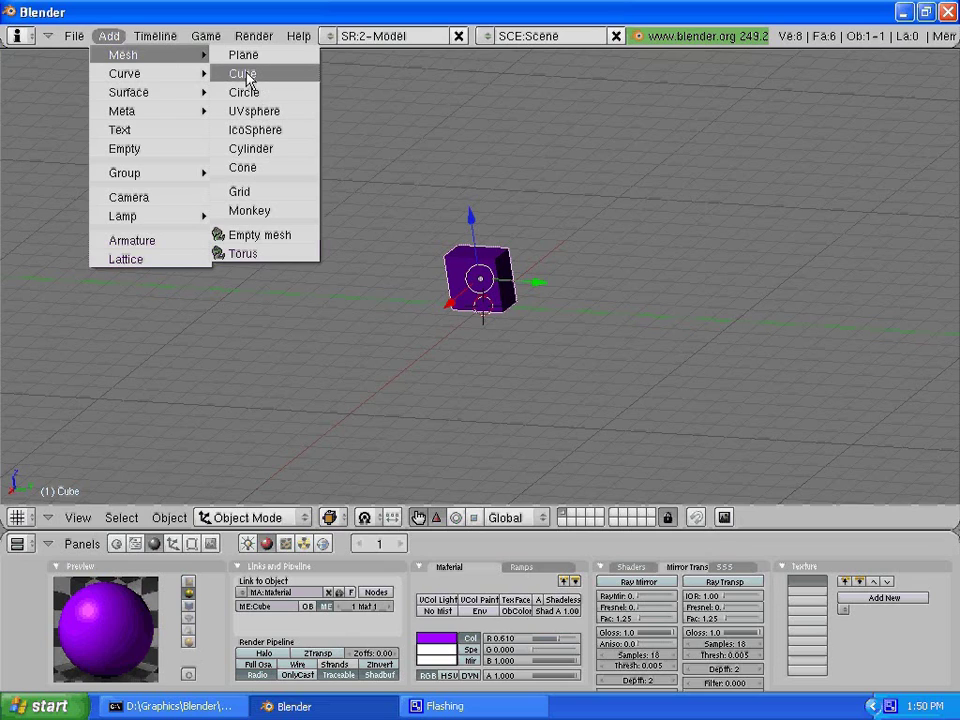
pyautogui.click(247, 74)
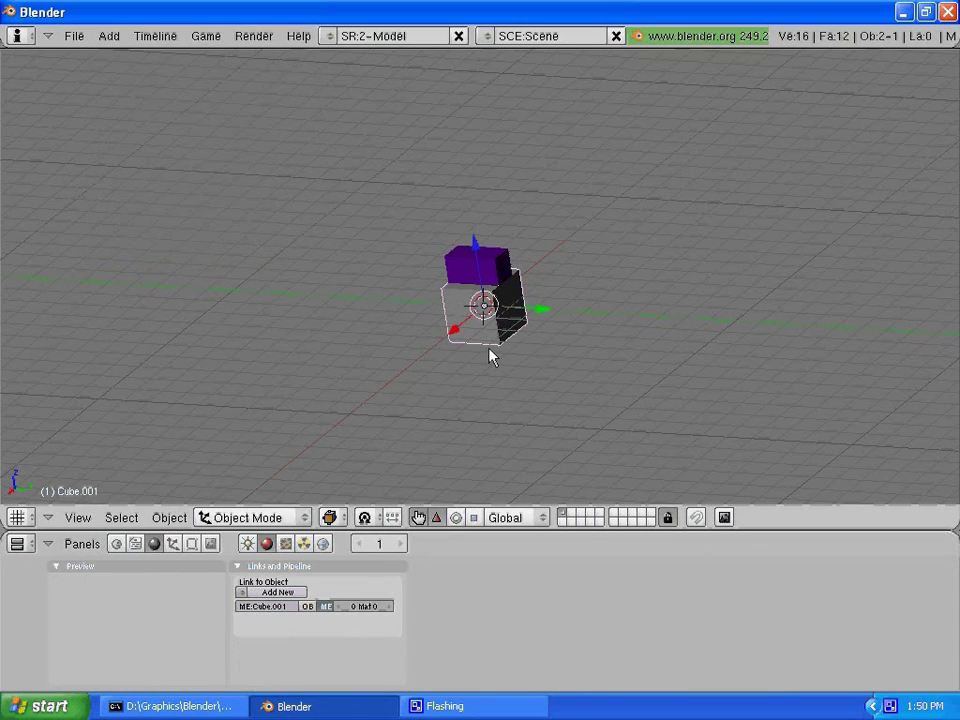
pyautogui.press('g')
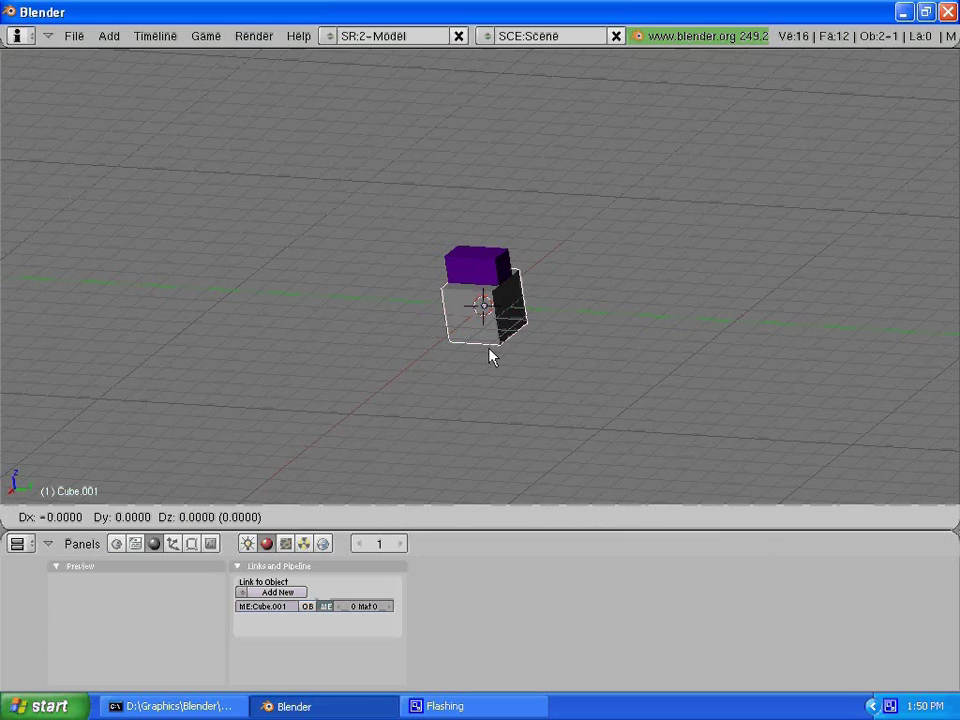
pyautogui.press('z')
pyautogui.press('1')
pyautogui.press('Return')
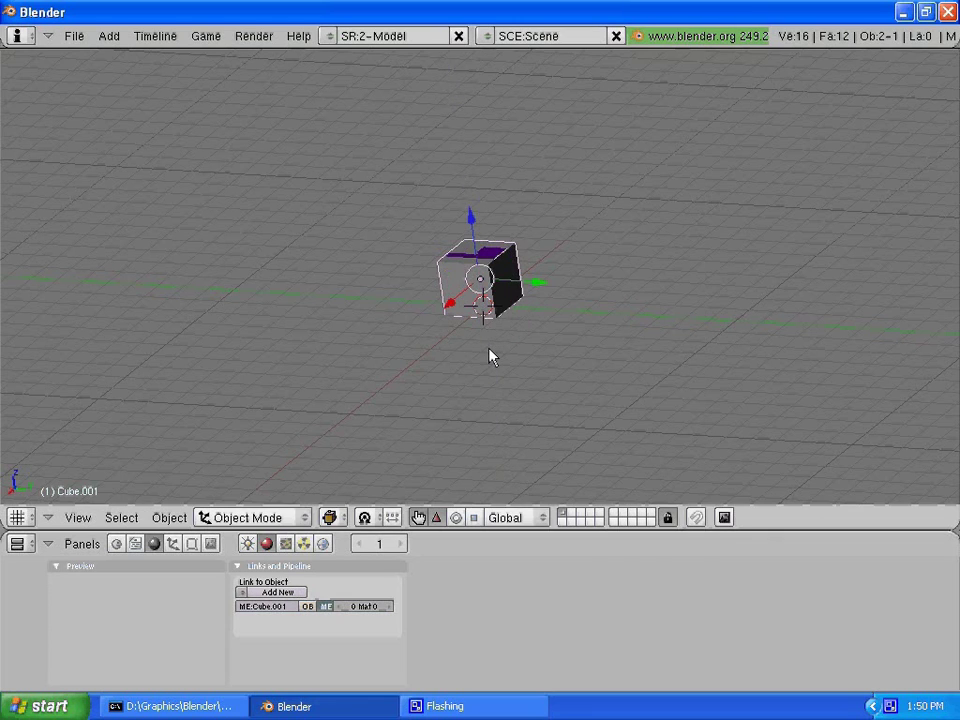
# From the top view, move the second cube up-left of the purple cube
pyautogui.press('KP_7')
pyautogui.scroll(-3, 489, 355)
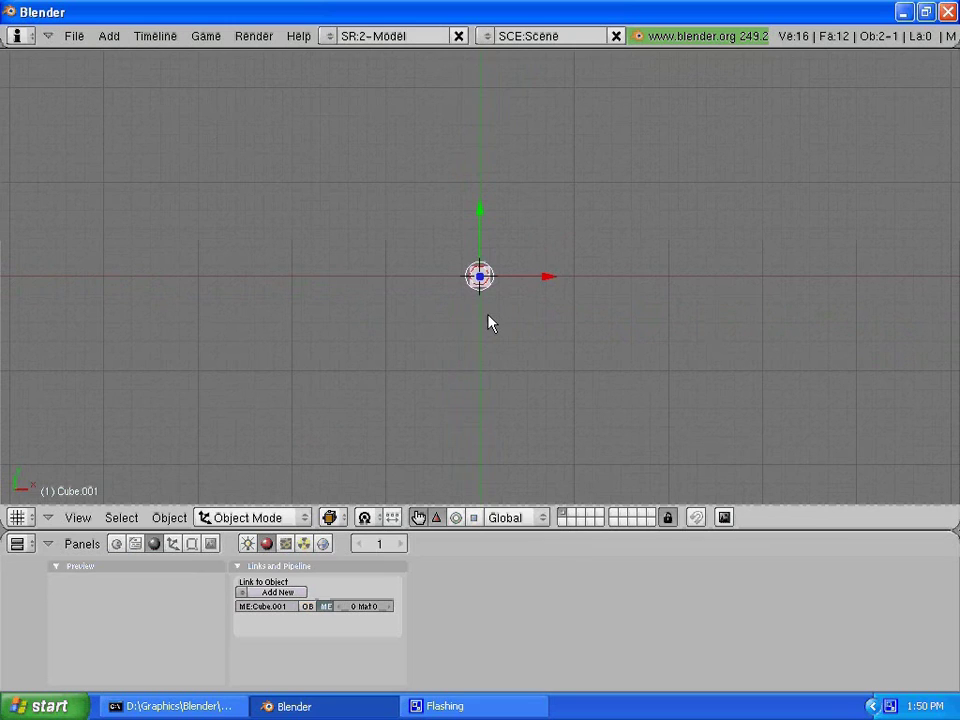
pyautogui.press('g')
pyautogui.click(395, 228)
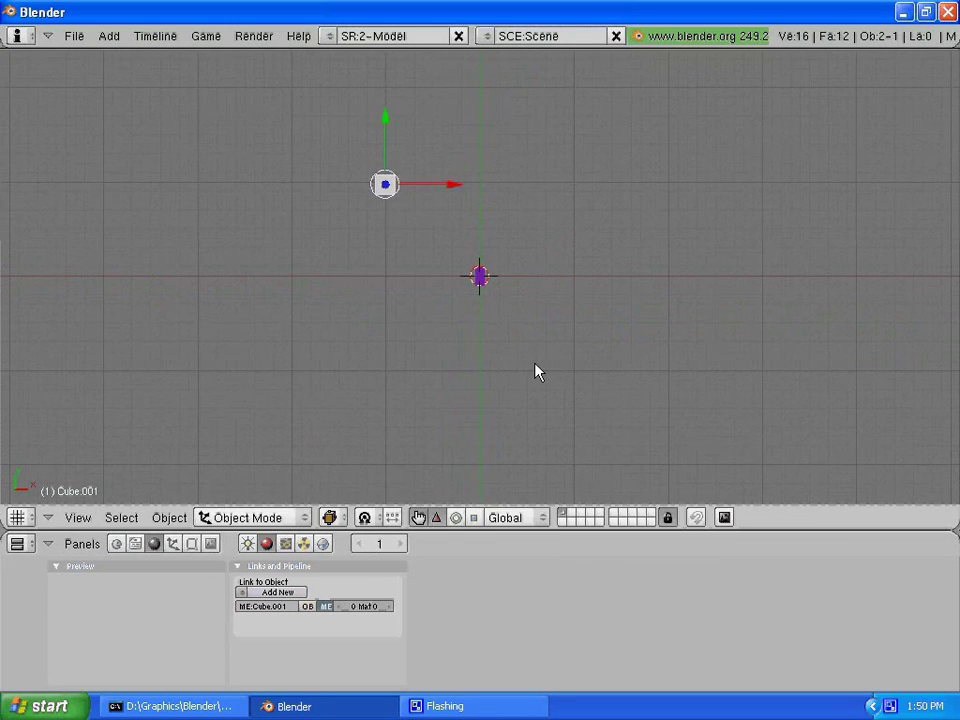
pyautogui.moveTo(724, 429)
pyautogui.mouseDown(button='middle')
pyautogui.moveTo(495, 467)
pyautogui.moveTo(746, 251)
pyautogui.mouseUp(button='middle')
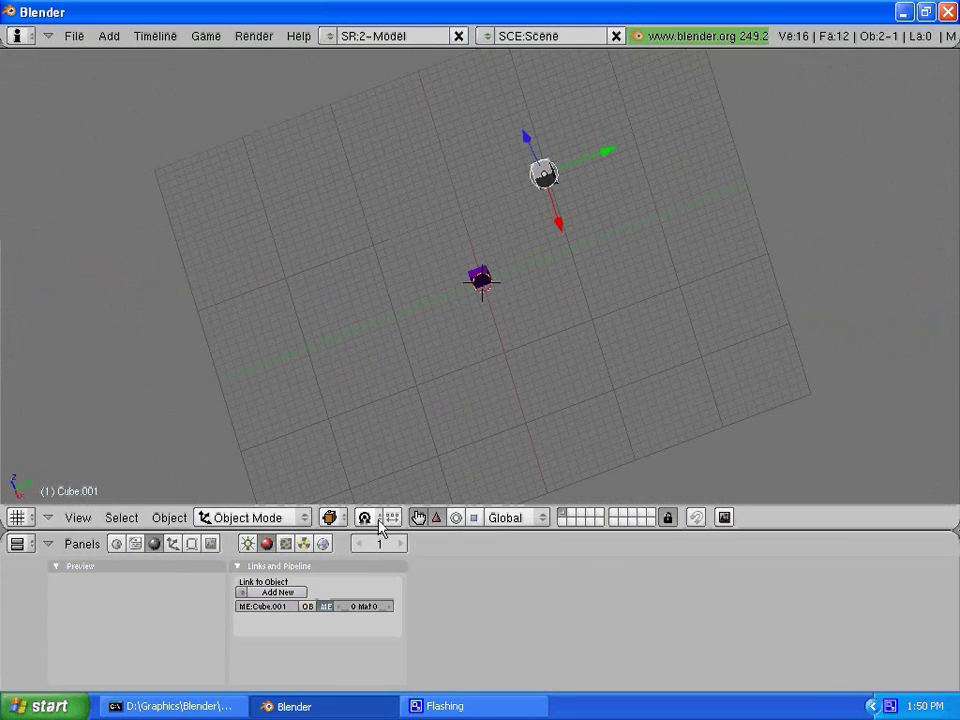
# Give the second cube a new pure red material, then select the purple cube
pyautogui.click(270, 592)
pyautogui.moveTo(563, 643)
pyautogui.mouseDown()
pyautogui.moveTo(580, 638)
pyautogui.moveTo(495, 649)
pyautogui.moveTo(495, 660)
pyautogui.mouseUp()
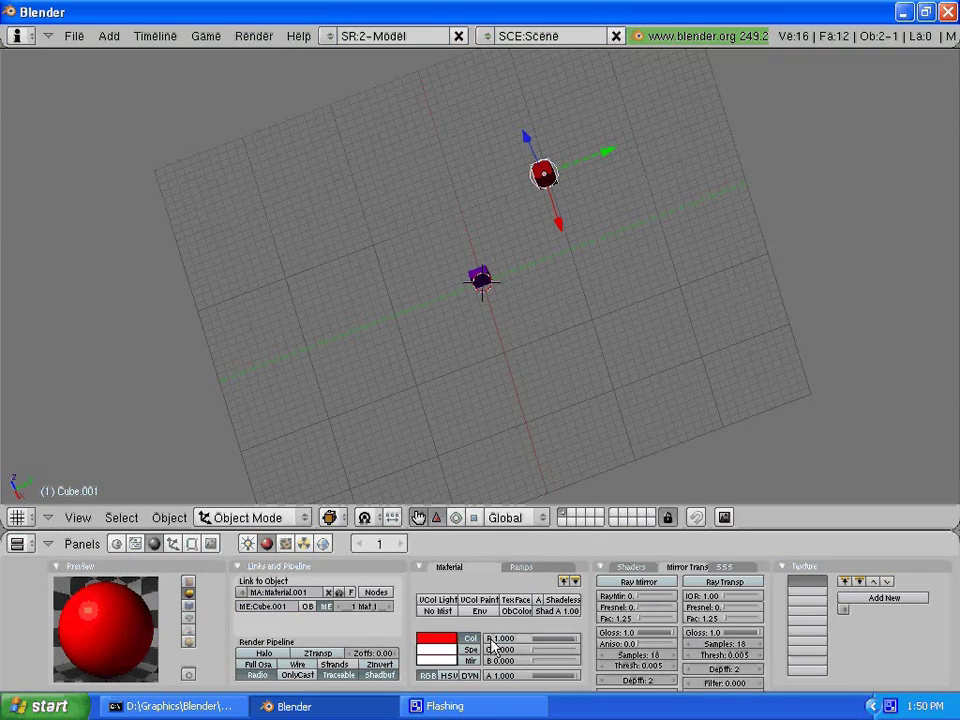
pyautogui.moveTo(521, 326)
pyautogui.mouseDown(button='middle')
pyautogui.moveTo(718, 399)
pyautogui.moveTo(437, 328)
pyautogui.moveTo(296, 178)
pyautogui.moveTo(275, 256)
pyautogui.mouseUp(button='middle')
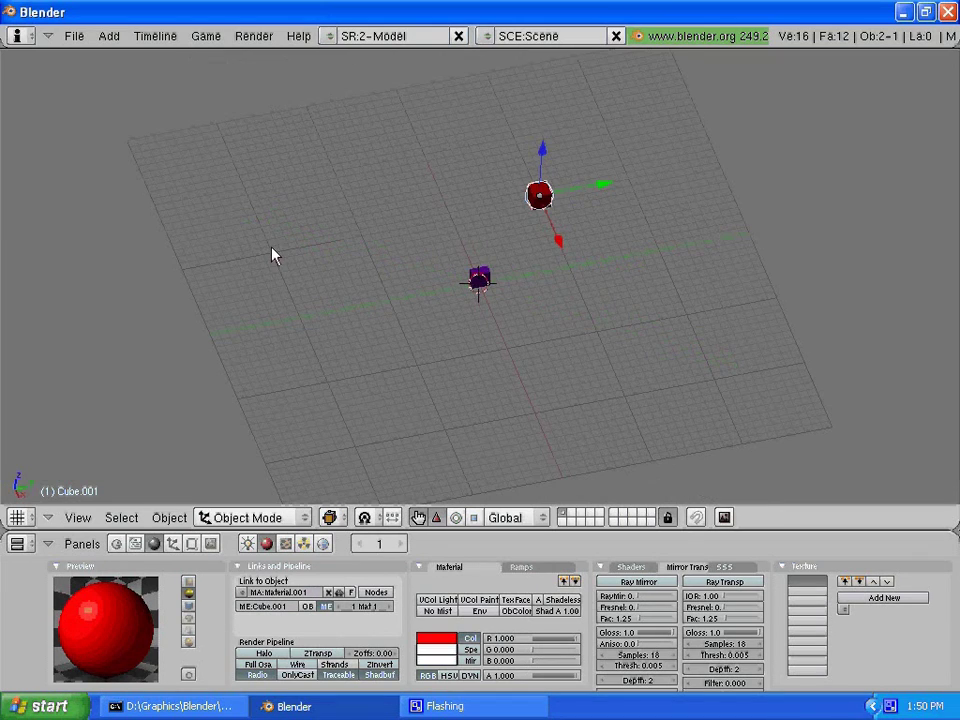
pyautogui.rightClick(483, 275)
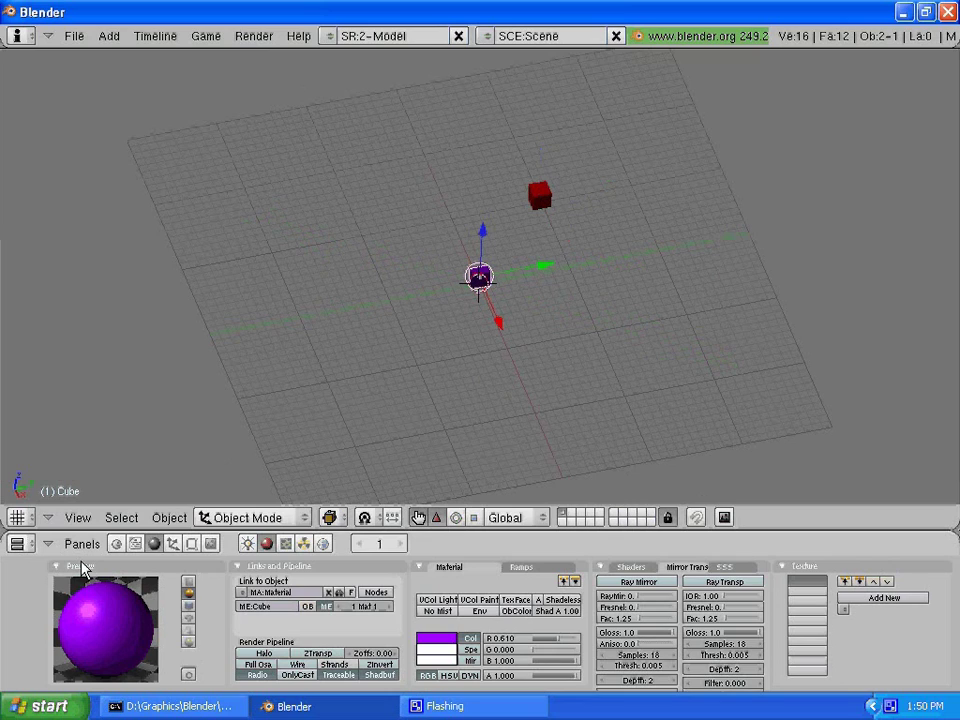
# Add a Radar sensor, AND controller and Motion actuator to the purple cube and link them
pyautogui.click(116, 544)
pyautogui.click(387, 585)
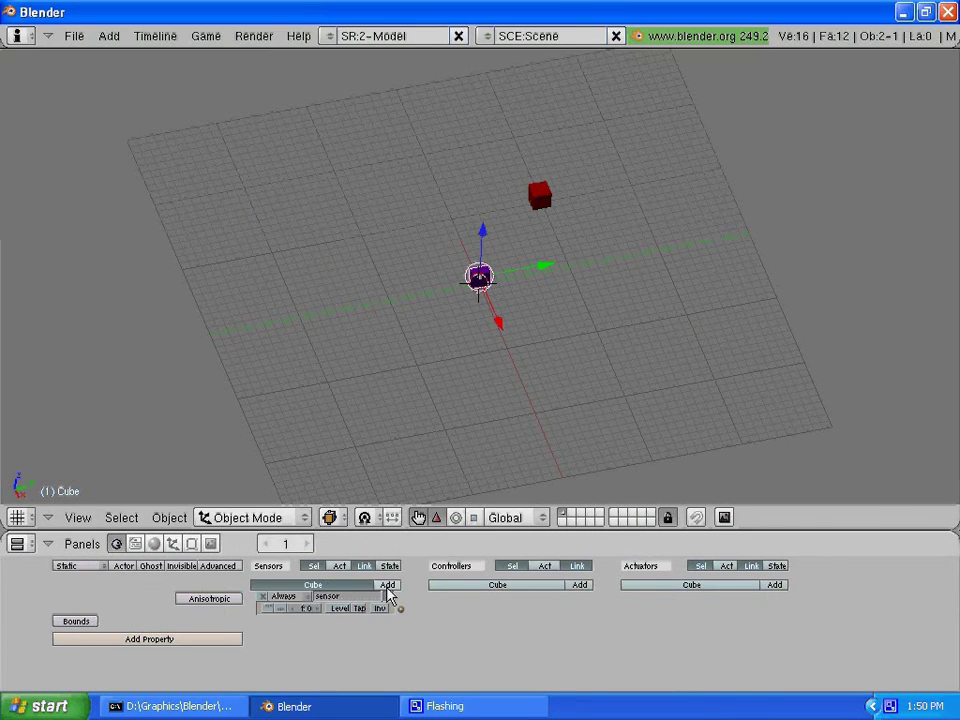
pyautogui.click(580, 586)
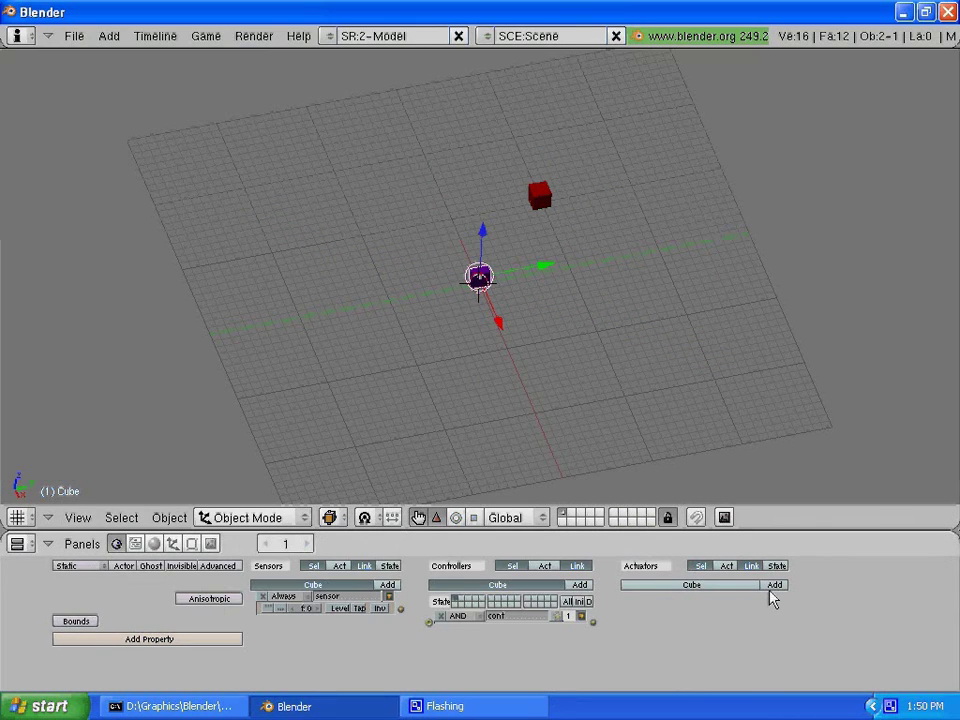
pyautogui.click(774, 586)
pyautogui.click(284, 596)
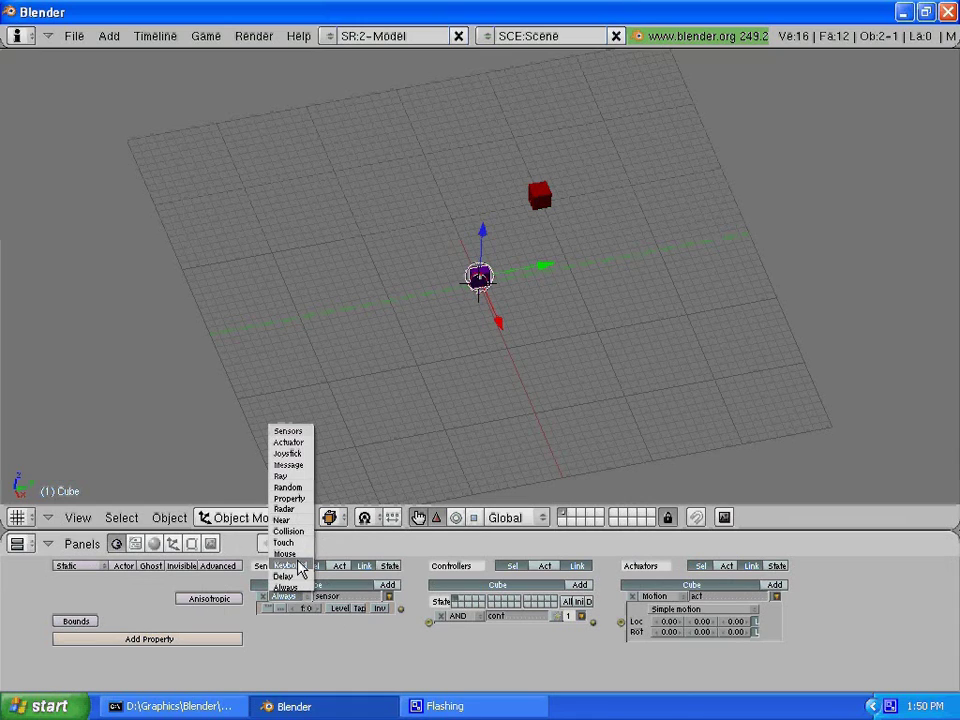
pyautogui.click(297, 510)
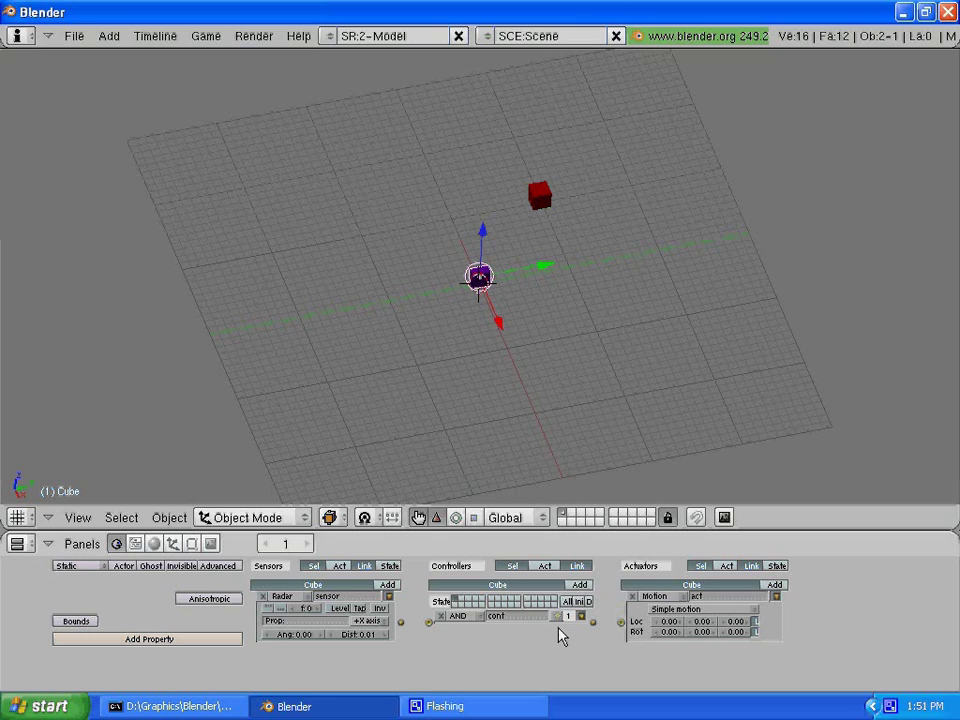
pyautogui.moveTo(405, 620); pyautogui.dragTo(428, 622)
pyautogui.moveTo(593, 622); pyautogui.dragTo(620, 624)
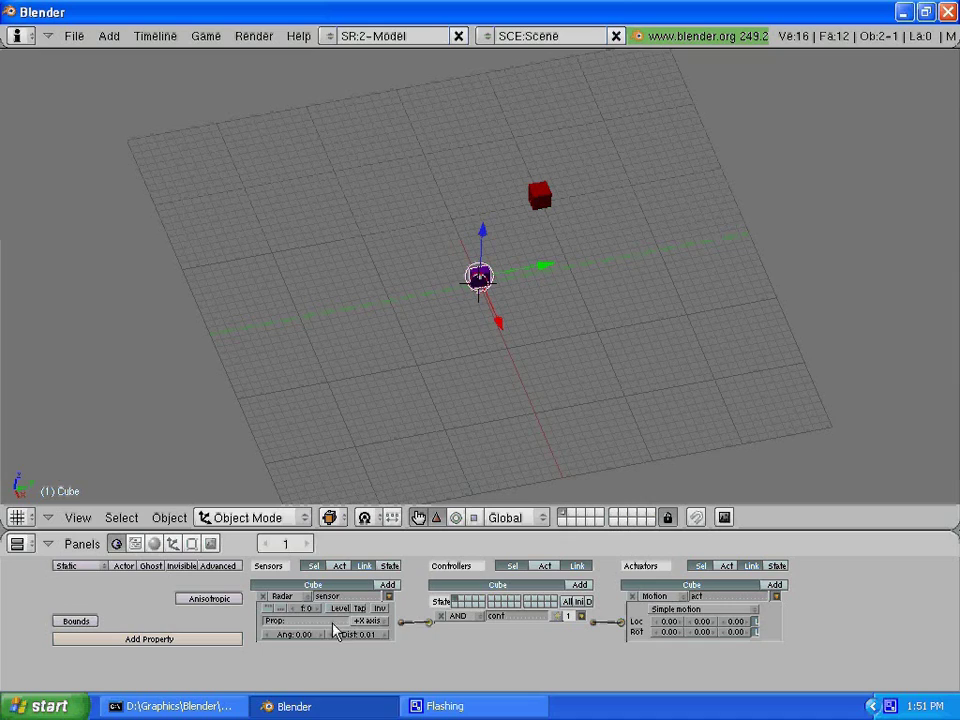
pyautogui.click(304, 638)
# Enlarge the logic area, zoom in the logic bricks and lay panels out horizontally
pyautogui.rightClick(476, 531)
pyautogui.click(476, 531)
pyautogui.moveTo(481, 412); pyautogui.dragTo(480, 358)
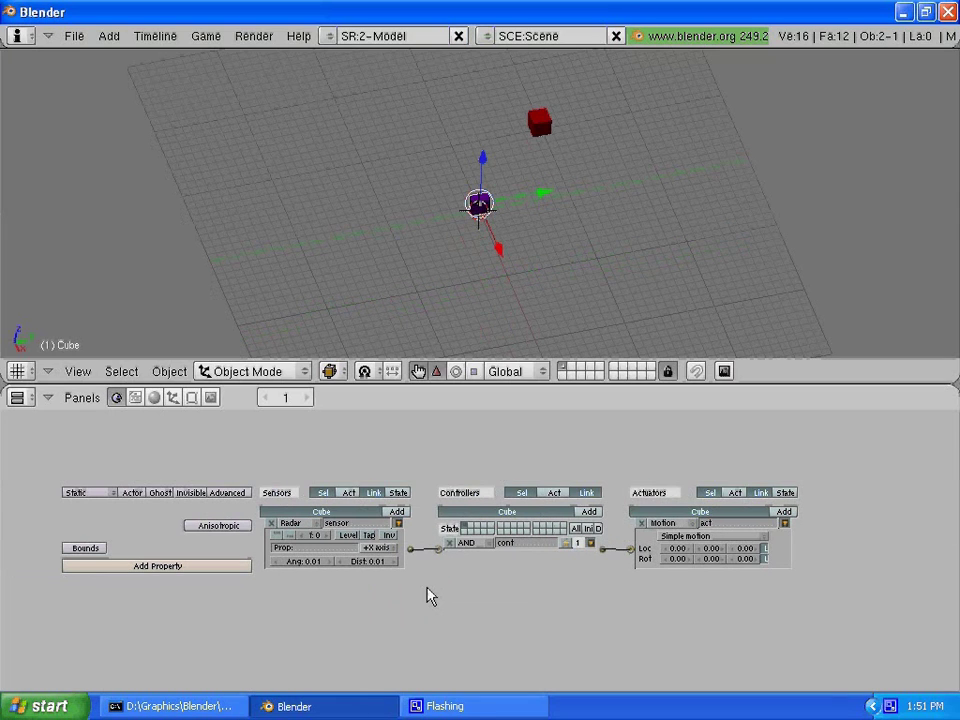
pyautogui.press('KP_Add')
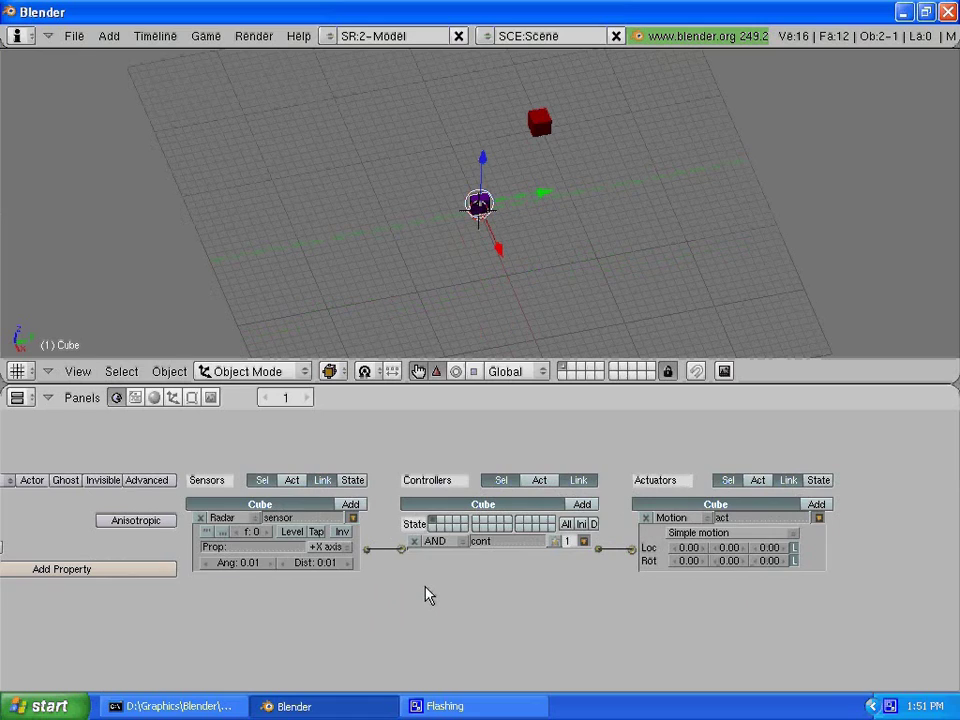
pyautogui.press('KP_Add')
pyautogui.rightClick(430, 594)
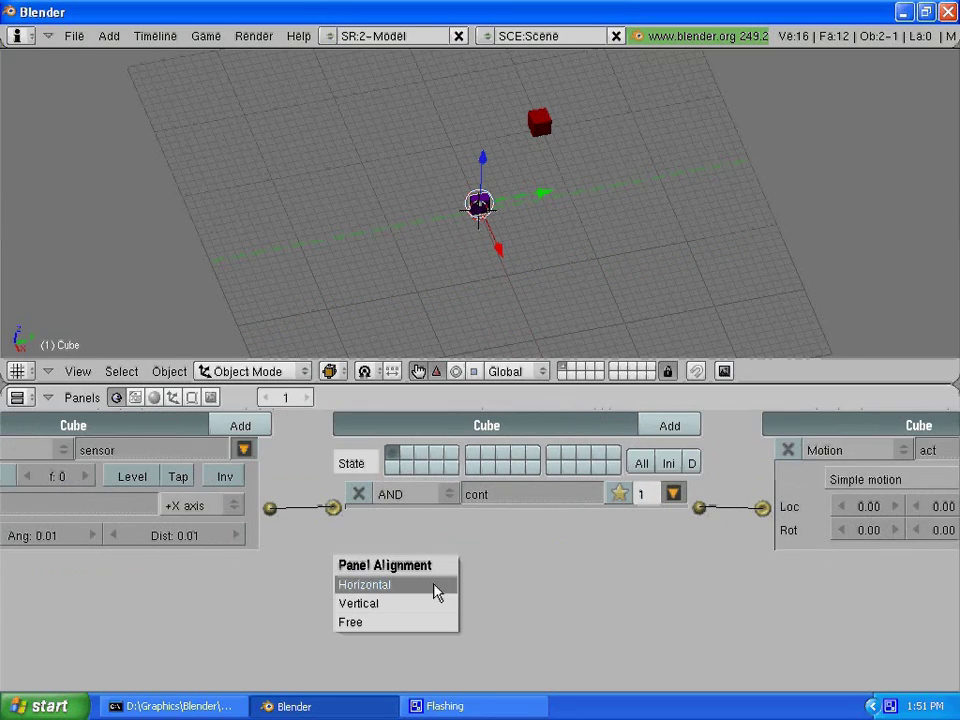
pyautogui.click(437, 592)
pyautogui.scroll(3, 412, 671)
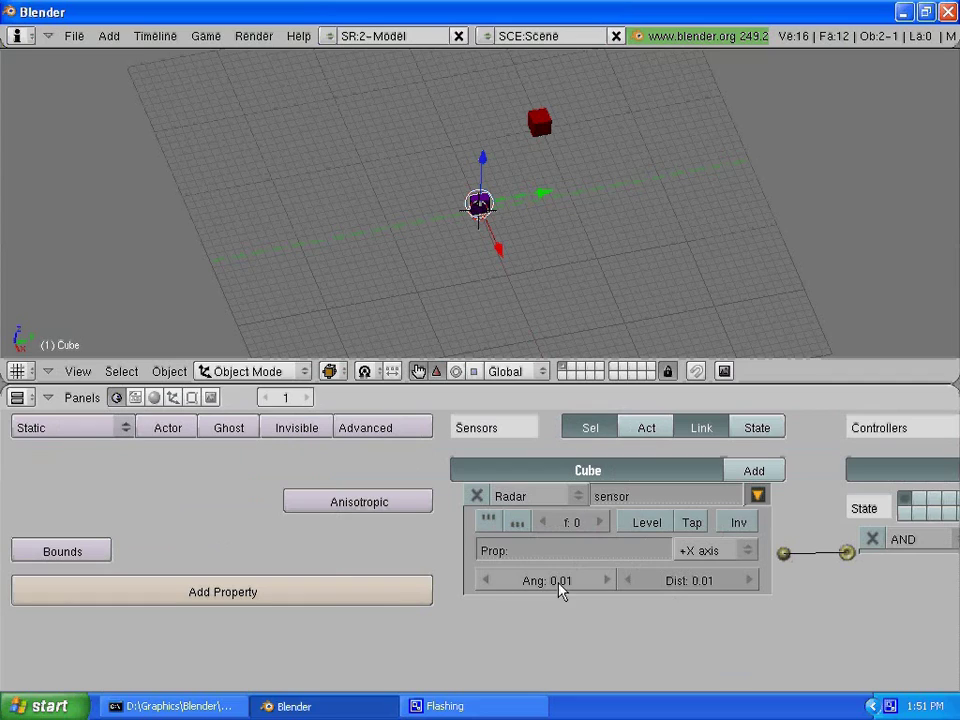
# Set the Radar sensor to angle 0.01, distance 20, and inverted
pyautogui.click(524, 590)
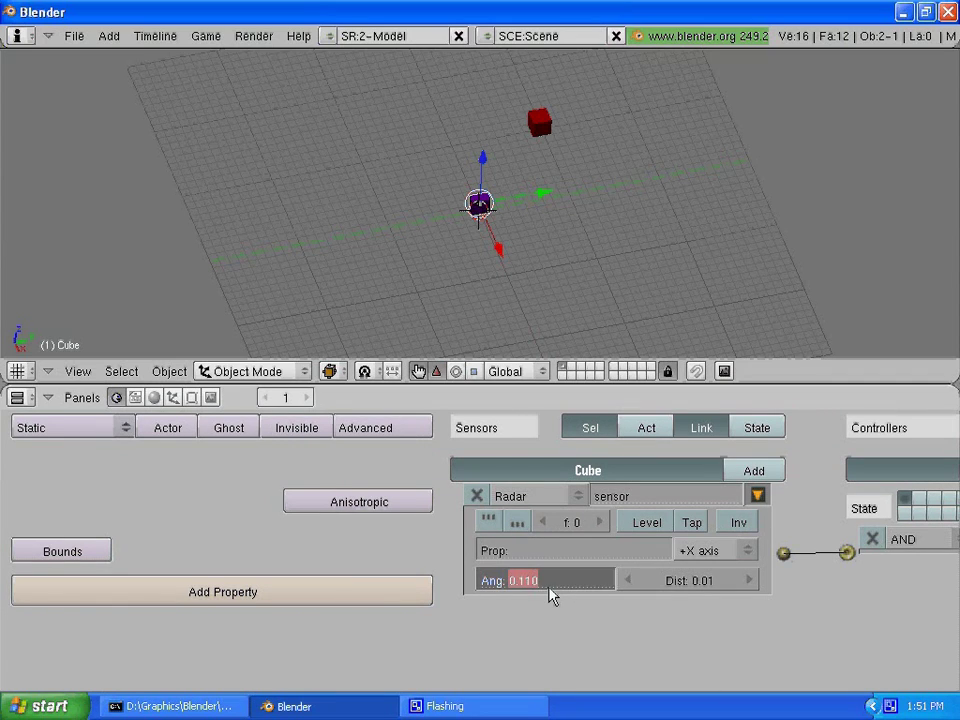
pyautogui.press('BackSpace')
pyautogui.write('0.0')
pyautogui.press('Return')
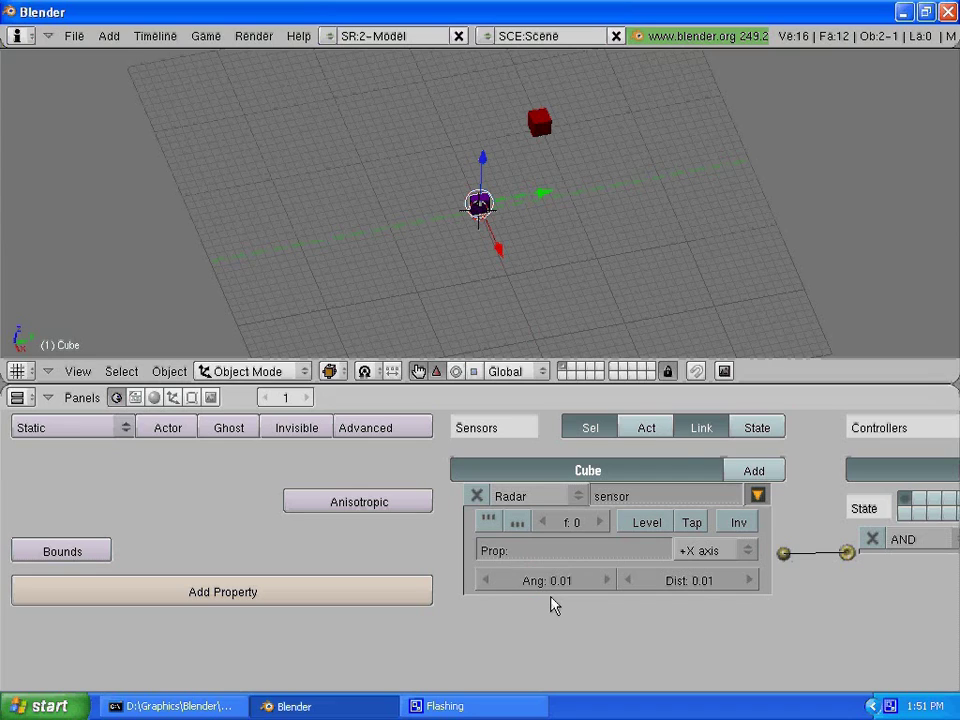
pyautogui.click(687, 583)
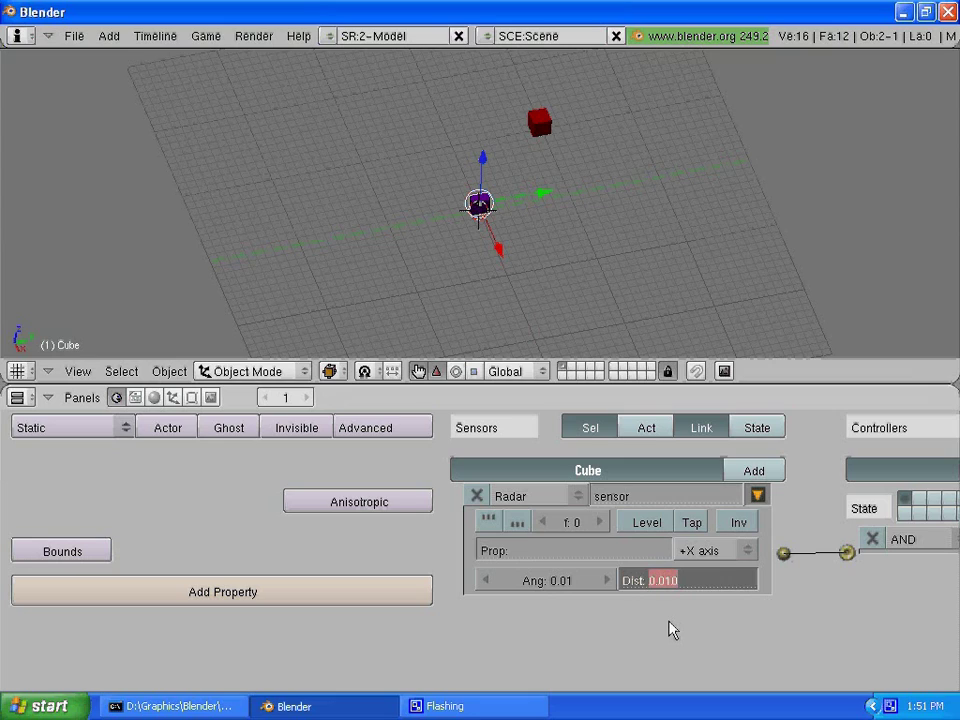
pyautogui.write('20')
pyautogui.press('Return')
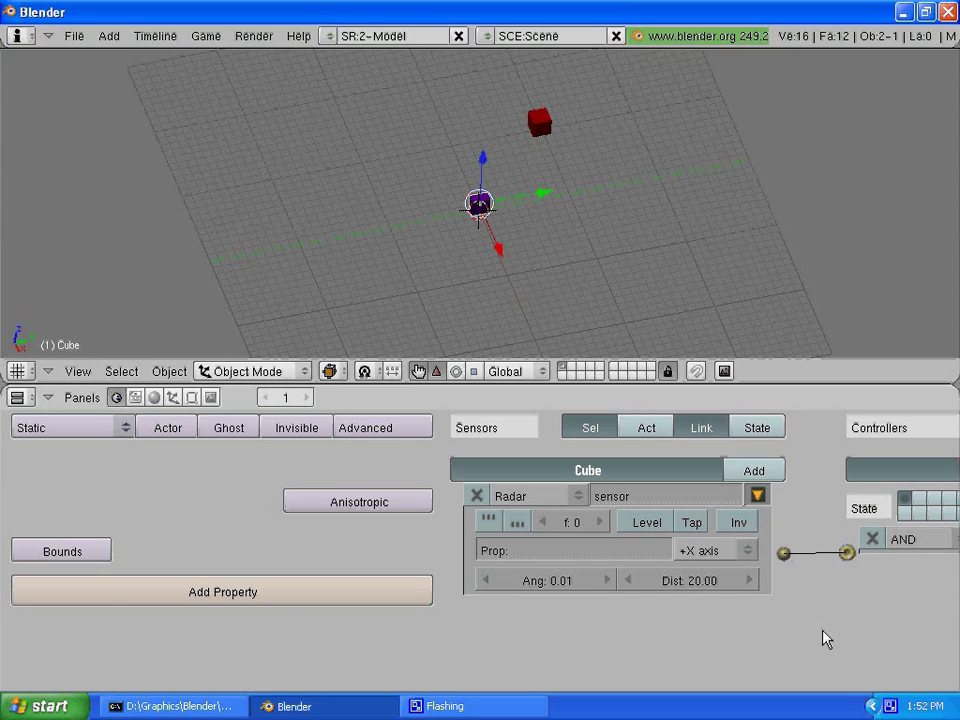
pyautogui.hscroll(3, 825, 640)
pyautogui.click(600, 523)
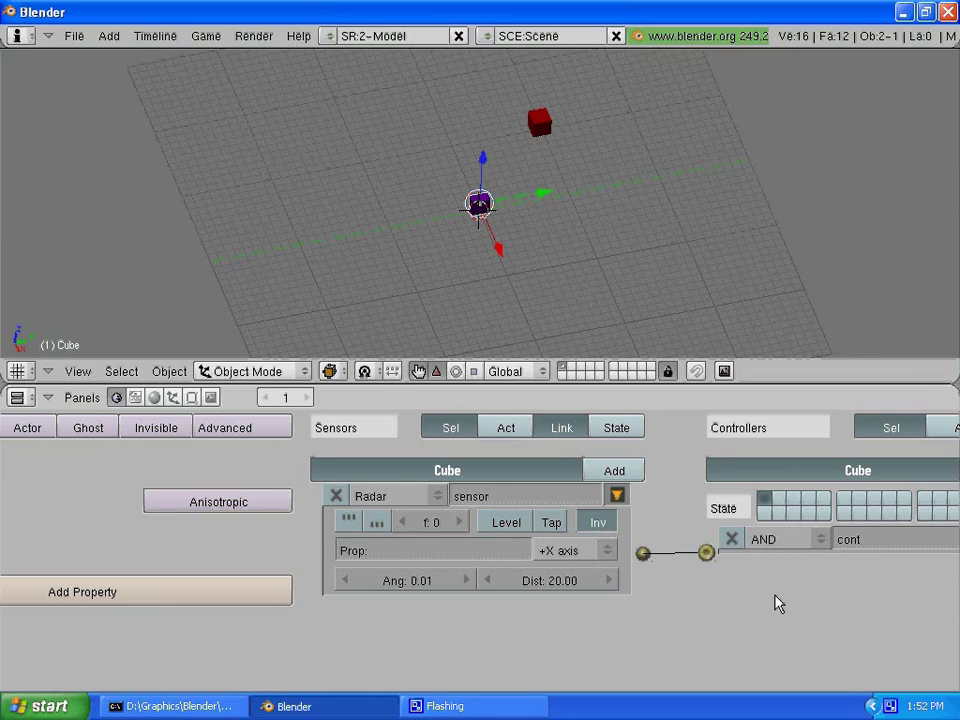
# Set the Motion actuator's Z rotation to 0.01 and test-run the game
pyautogui.hscroll(3, 778, 604)
pyautogui.hscroll(5, 778, 604)
pyautogui.hscroll(1, 765, 600)
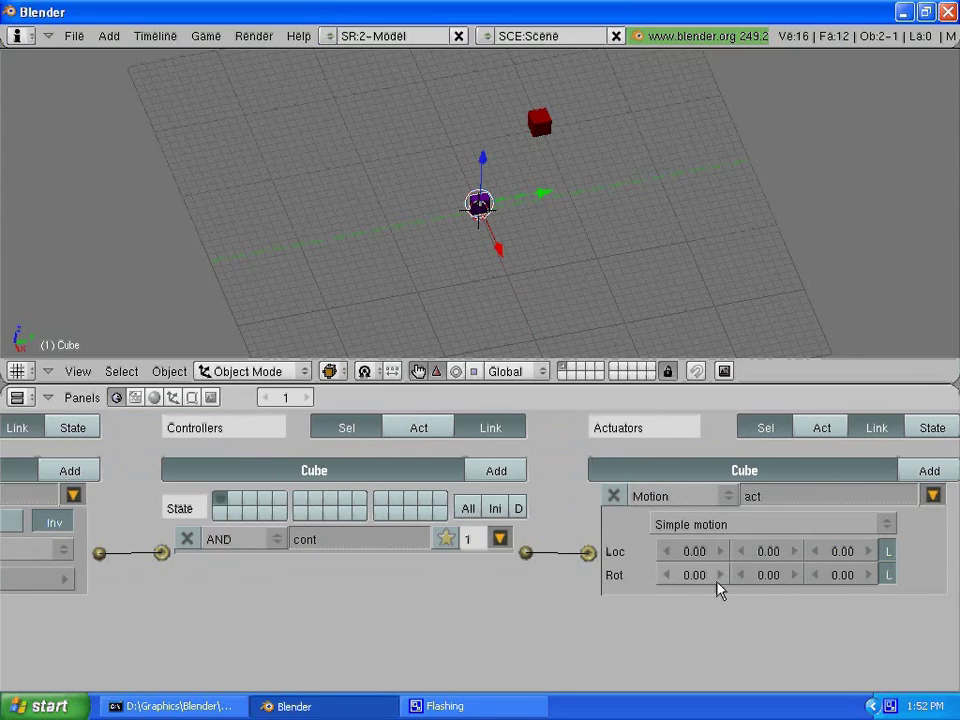
pyautogui.click(828, 584)
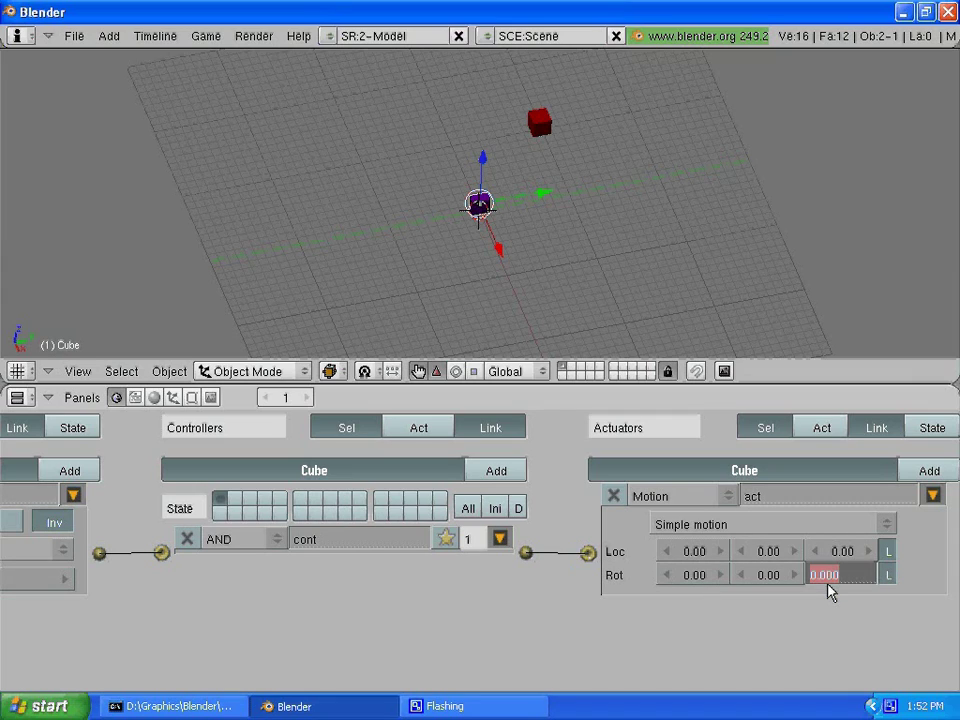
pyautogui.write('0')
pyautogui.write('.0')
pyautogui.write('1')
pyautogui.press('Return')
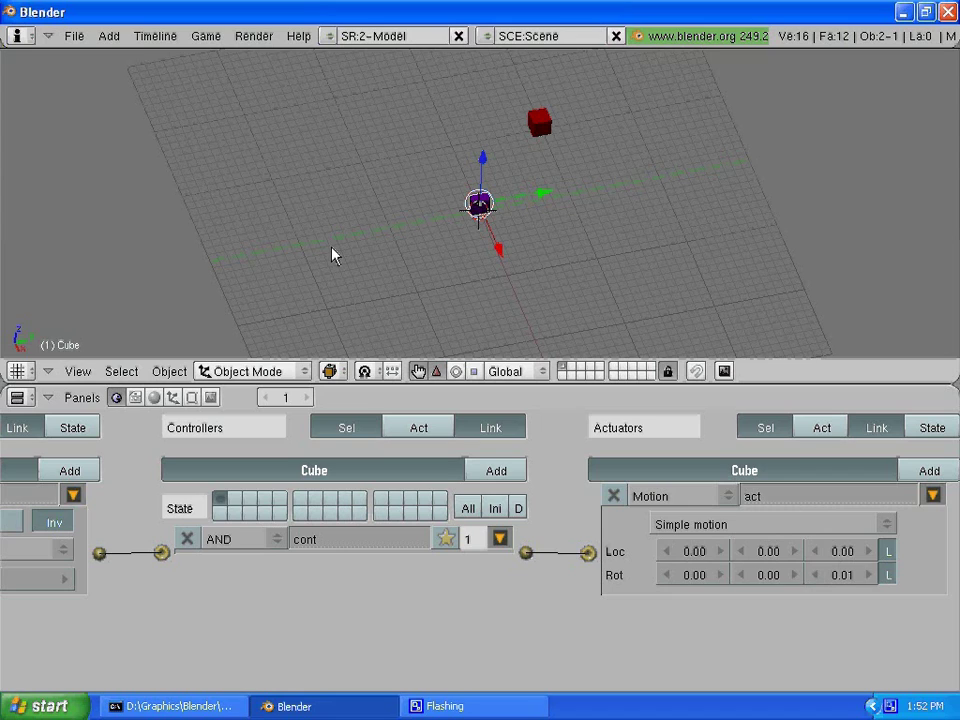
pyautogui.press('p')
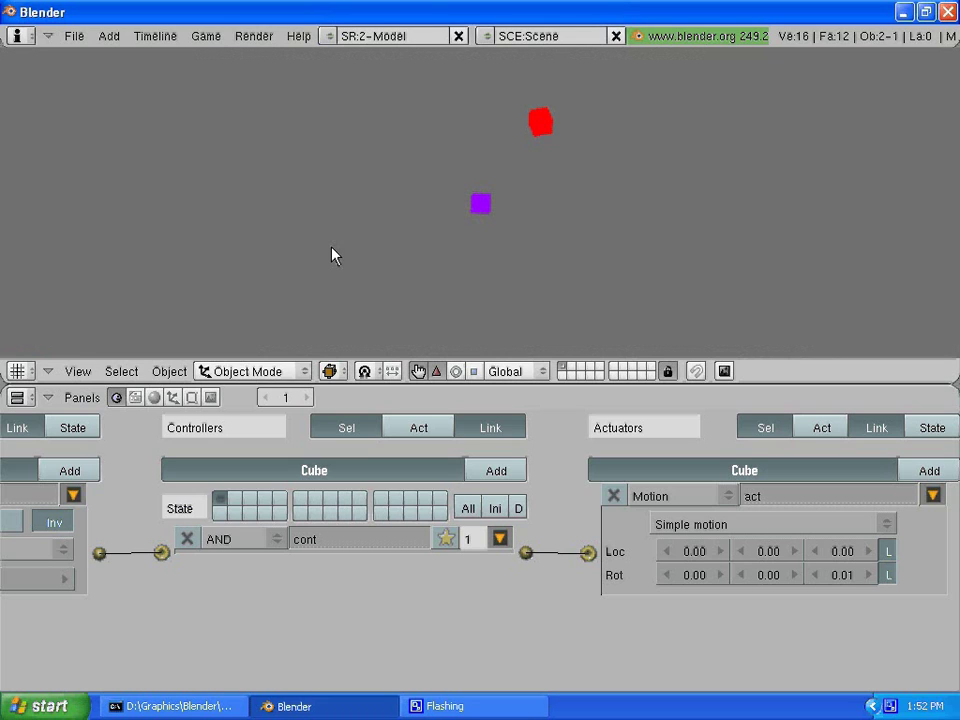
pyautogui.press('Escape')
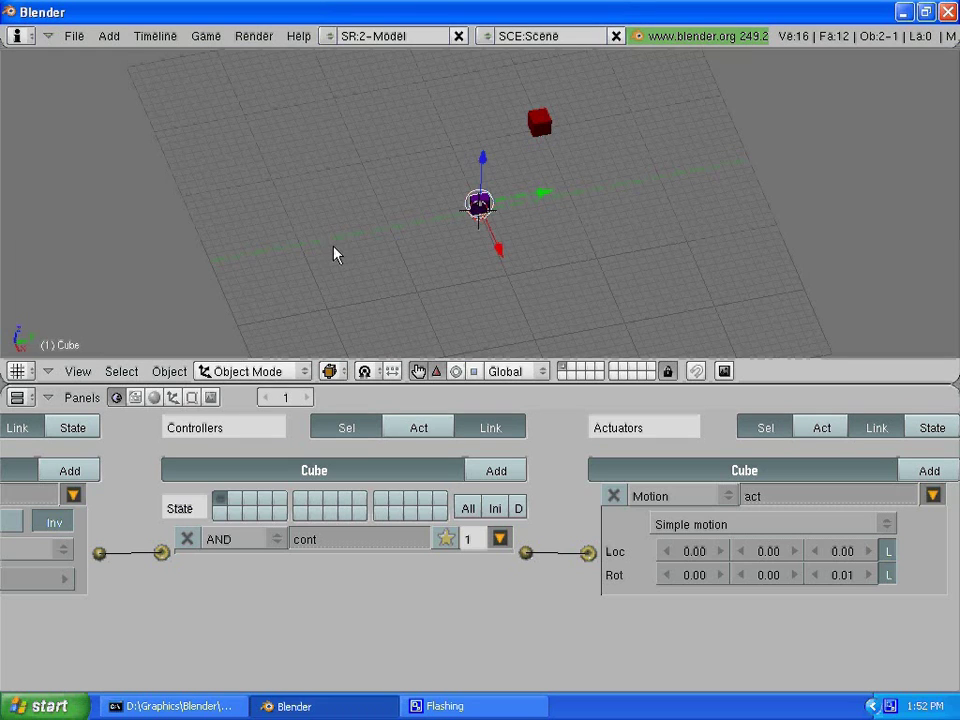
# Change the Radar sensor angle to 0.02
pyautogui.scroll(3, 481, 616)
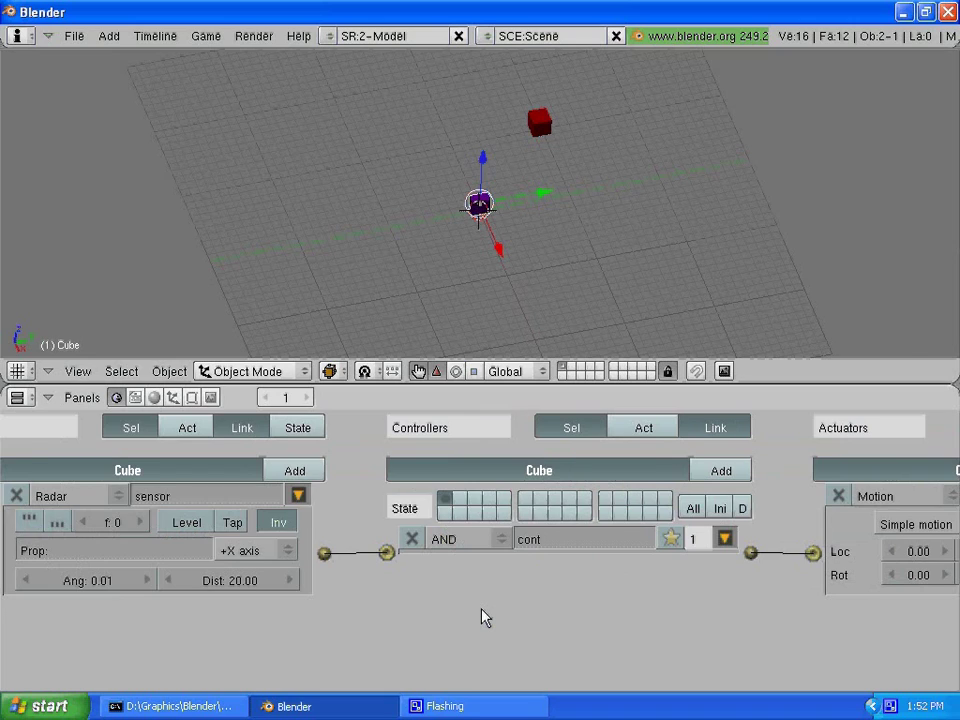
pyautogui.scroll(2, 481, 616)
pyautogui.scroll(1, 400, 600)
pyautogui.click(346, 584)
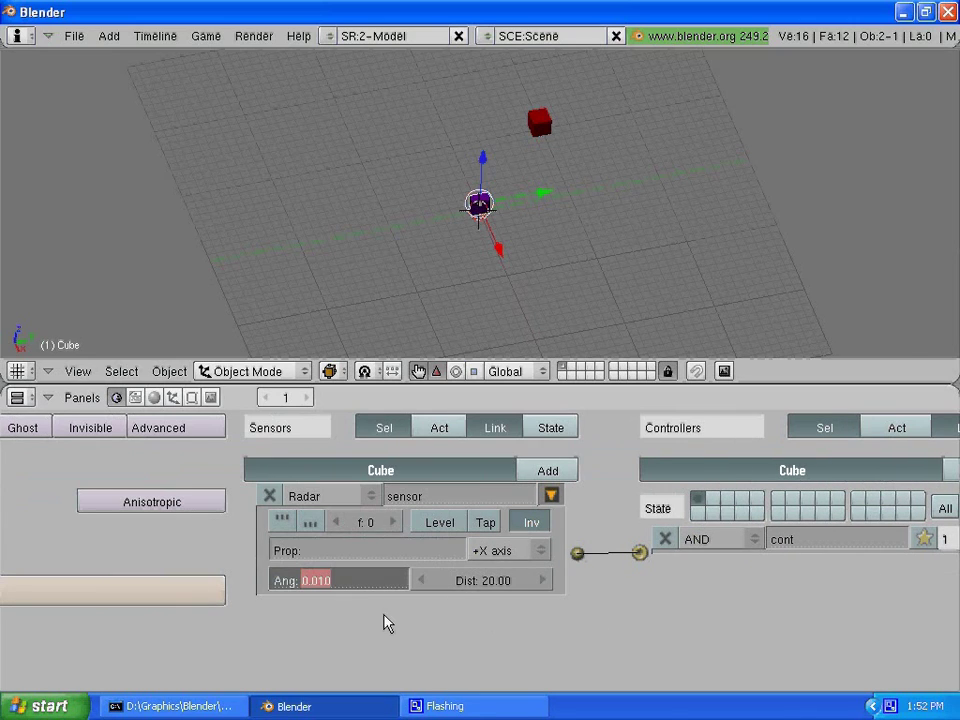
pyautogui.write('0.')
pyautogui.write('0')
pyautogui.write('2')
pyautogui.press('Return')
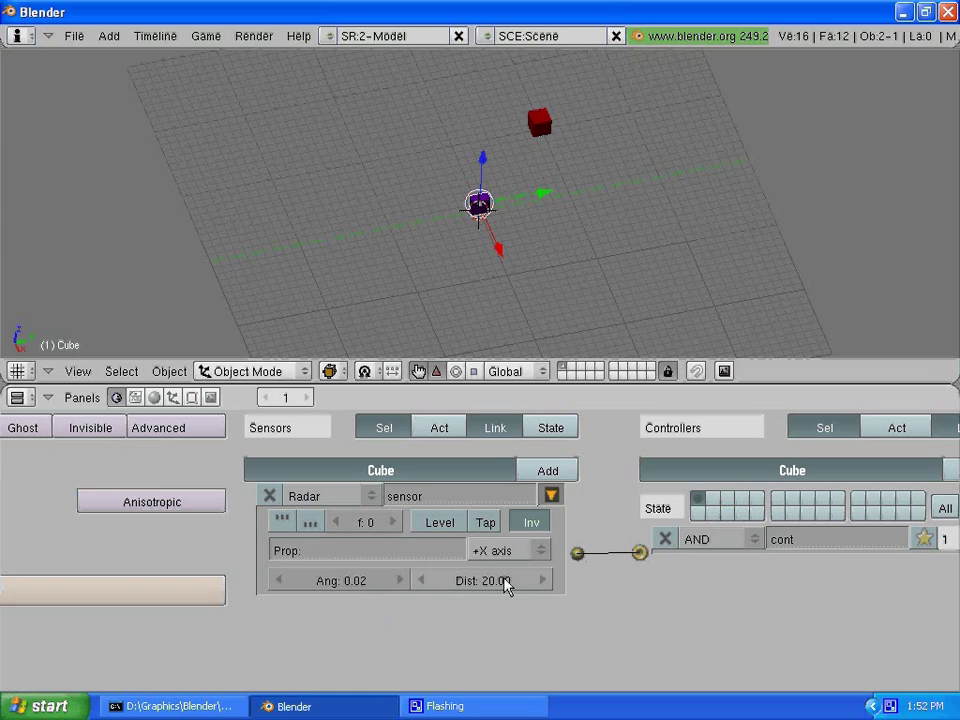
# Run the game to watch the purple cube turn
pyautogui.keyDown('ctrl'); pyautogui.scroll(-1, 505, 587); pyautogui.keyUp('ctrl')
pyautogui.keyDown('ctrl'); pyautogui.scroll(-1, 545, 605); pyautogui.keyUp('ctrl')
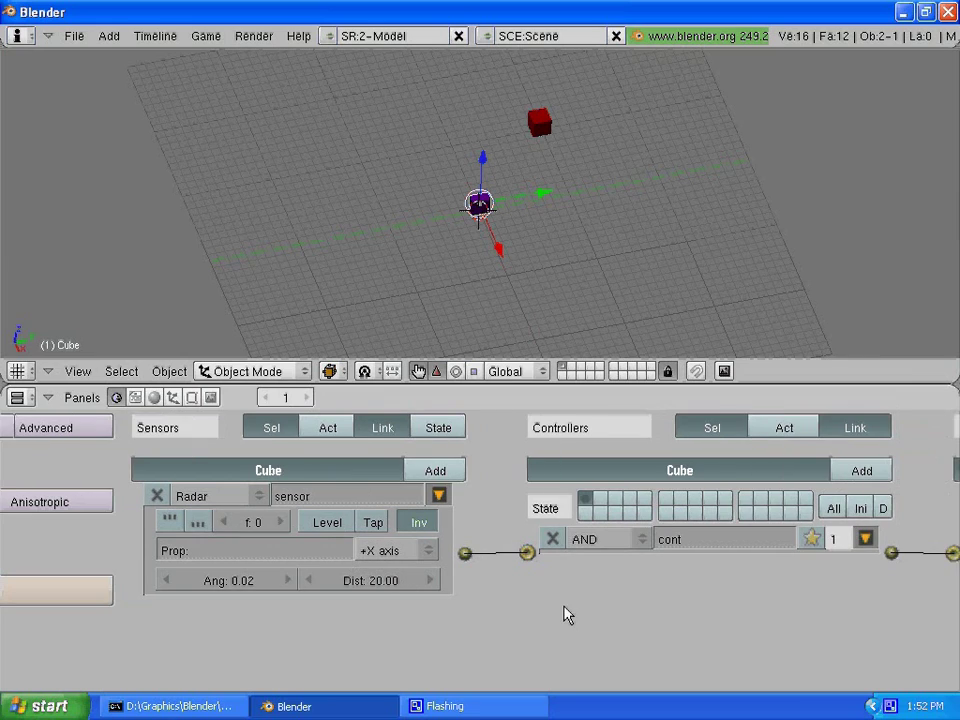
pyautogui.keyDown('ctrl'); pyautogui.scroll(-2, 620, 630); pyautogui.keyUp('ctrl')
pyautogui.keyDown('ctrl'); pyautogui.scroll(-3, 673, 647); pyautogui.keyUp('ctrl')
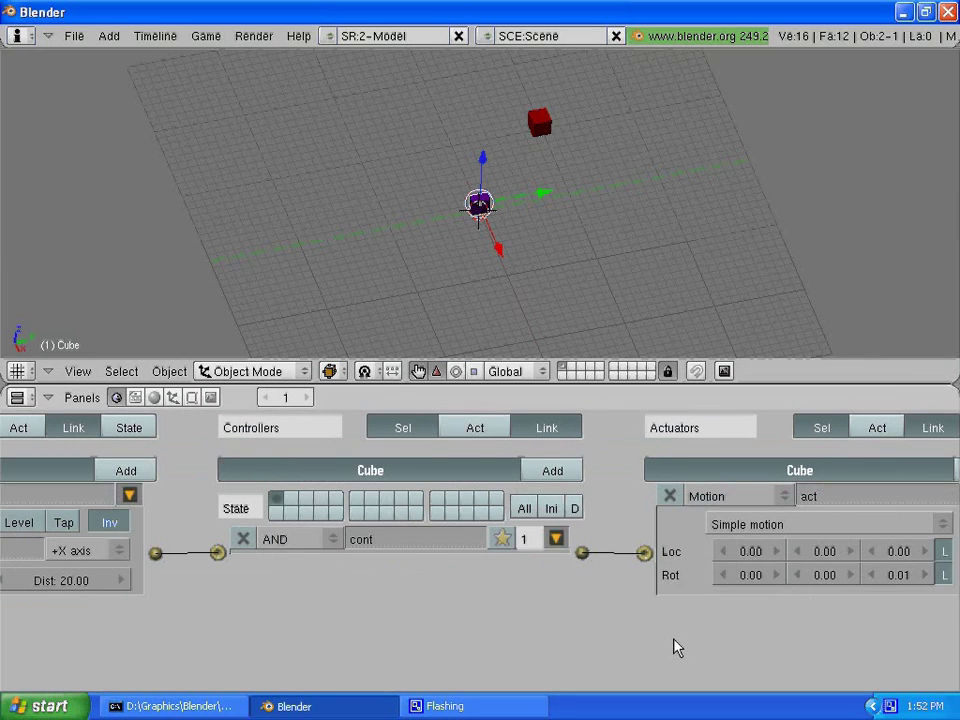
pyautogui.keyDown('ctrl'); pyautogui.scroll(-1, 673, 647); pyautogui.keyUp('ctrl')
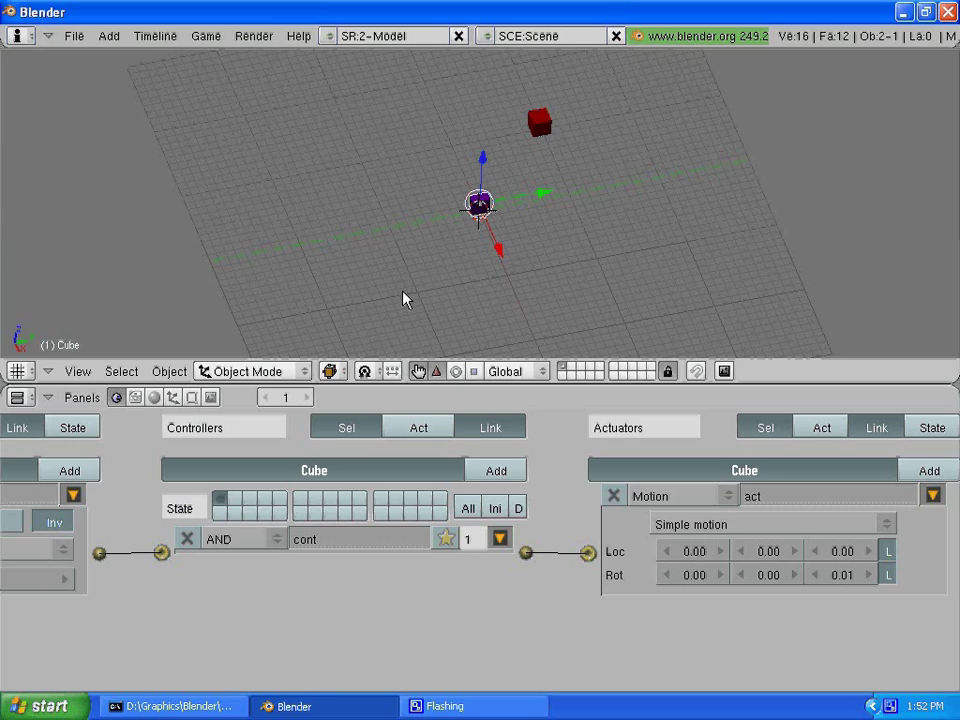
pyautogui.press('p')
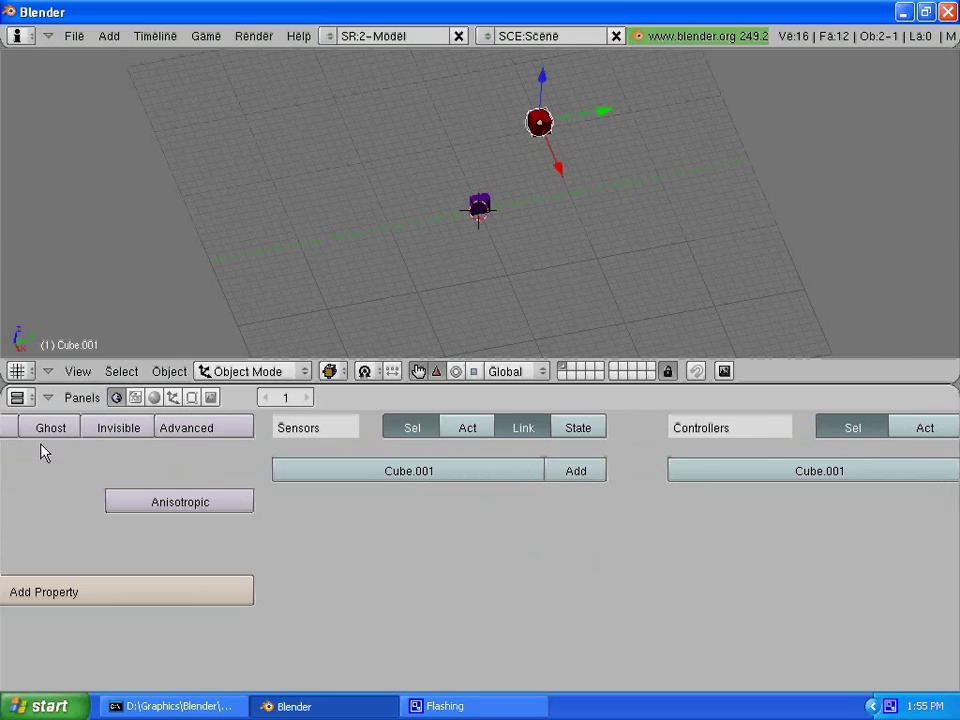
# Enable Actor on the red cube, then select the purple cube and run the game
pyautogui.hscroll(-2, 41, 450)
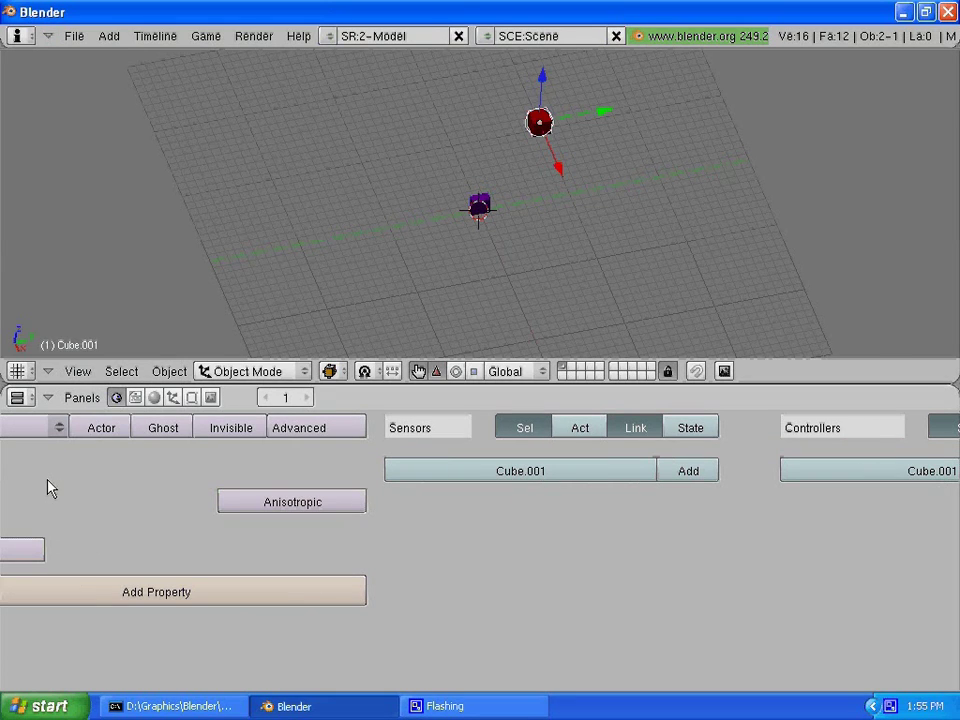
pyautogui.click(110, 440)
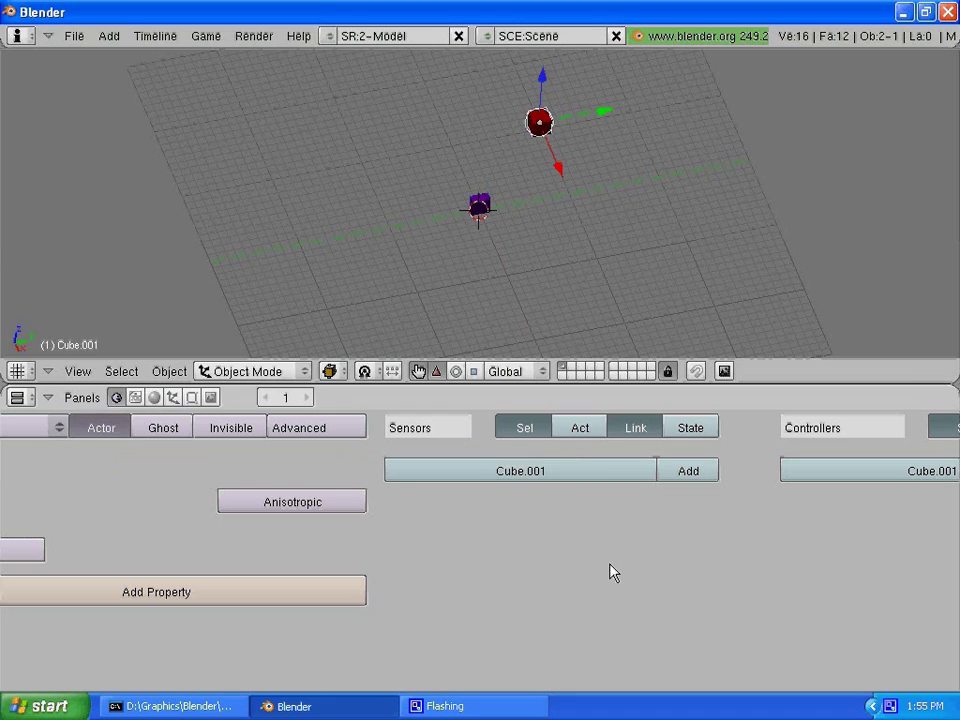
pyautogui.rightClick(492, 212)
pyautogui.press('p')
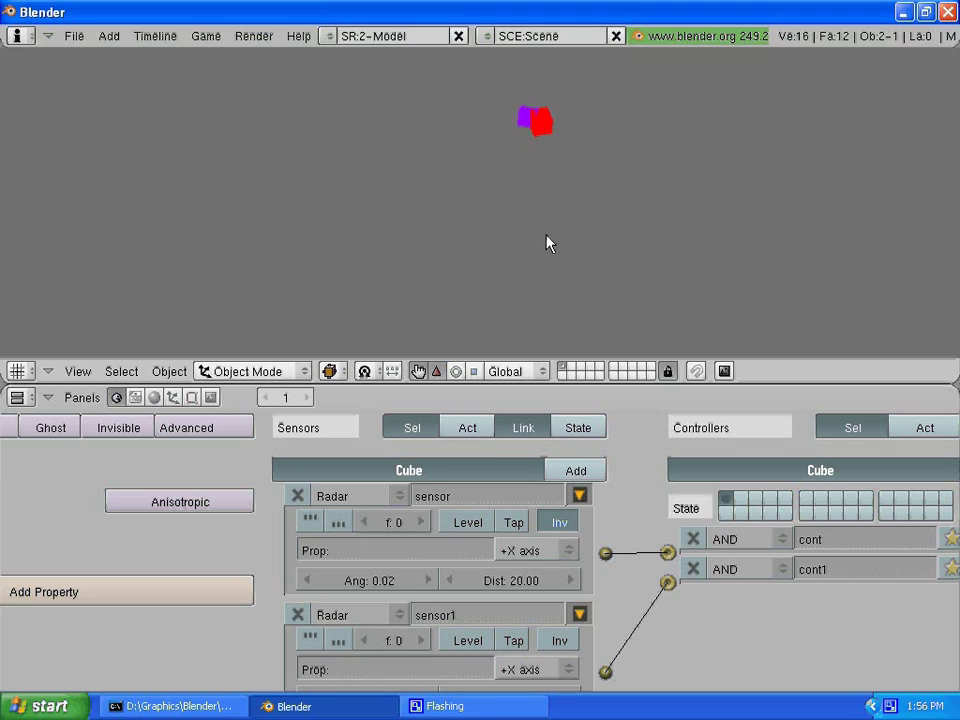
# End the game and switch to a zoomed-in orthographic top view of both cubes
pyautogui.press('Escape')
pyautogui.scroll(-3, 573, 299)
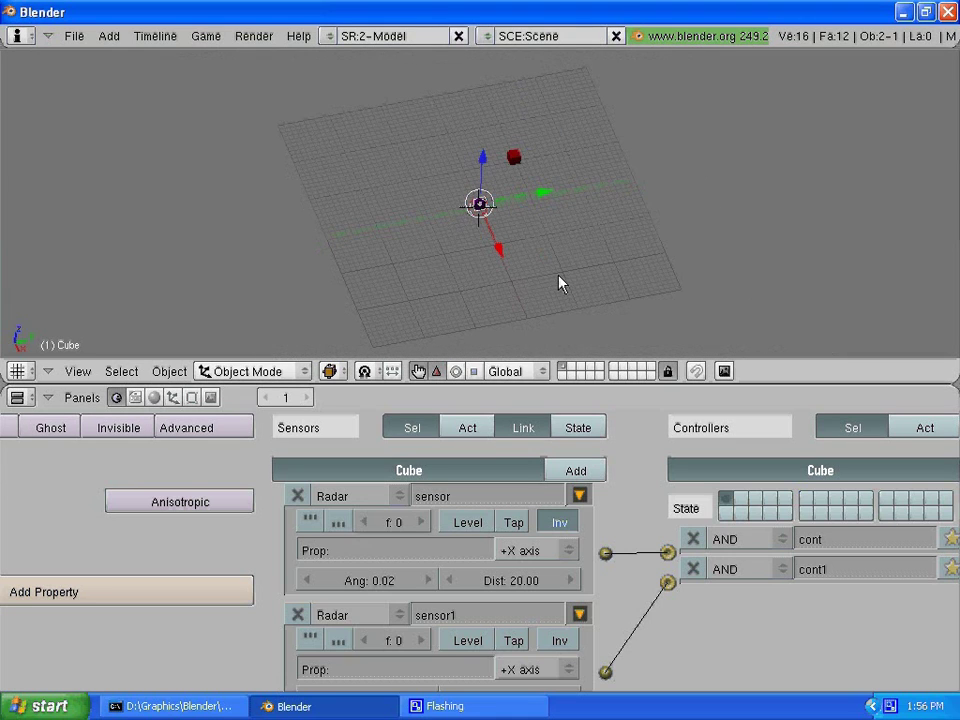
pyautogui.moveTo(560, 284); pyautogui.dragTo(536, 261, button='middle')
pyautogui.press('KP_7')
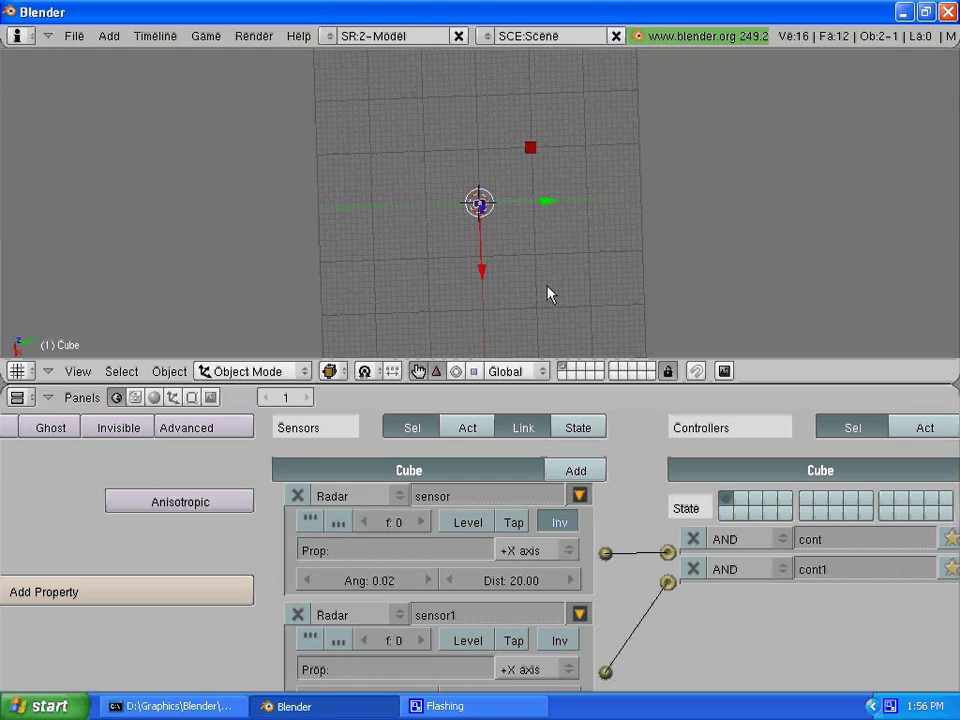
pyautogui.press('KP_7')
pyautogui.scroll(2, 540, 257)
pyautogui.scroll(1, 540, 257)
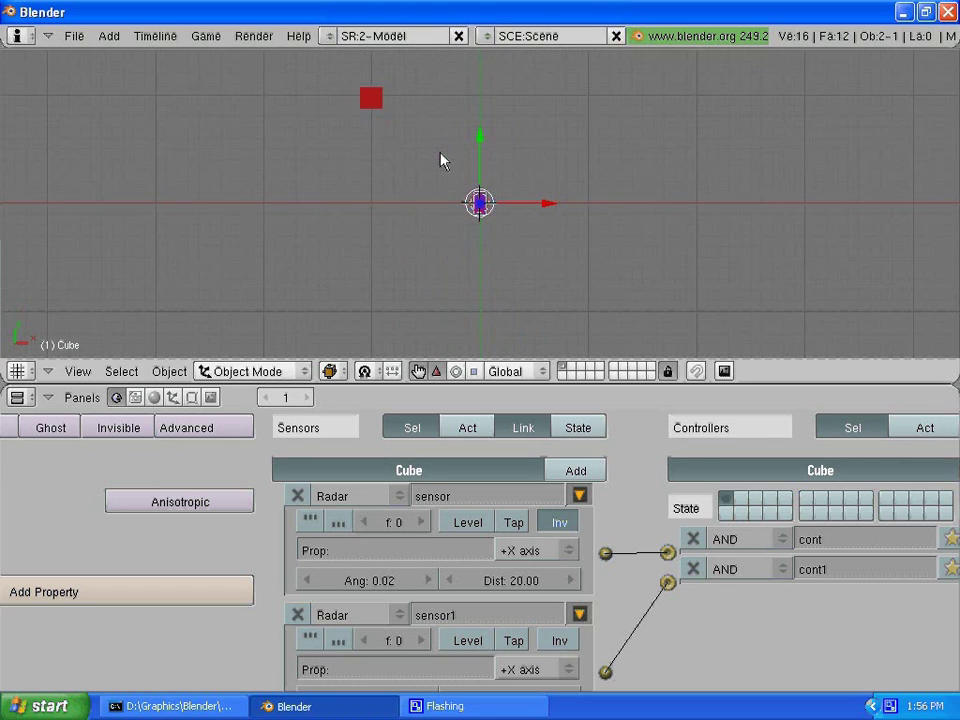
# Give red Cube.001 a sensor, AND controller and actuator, wired sensor to AND to actuator
pyautogui.rightClick(371, 104)
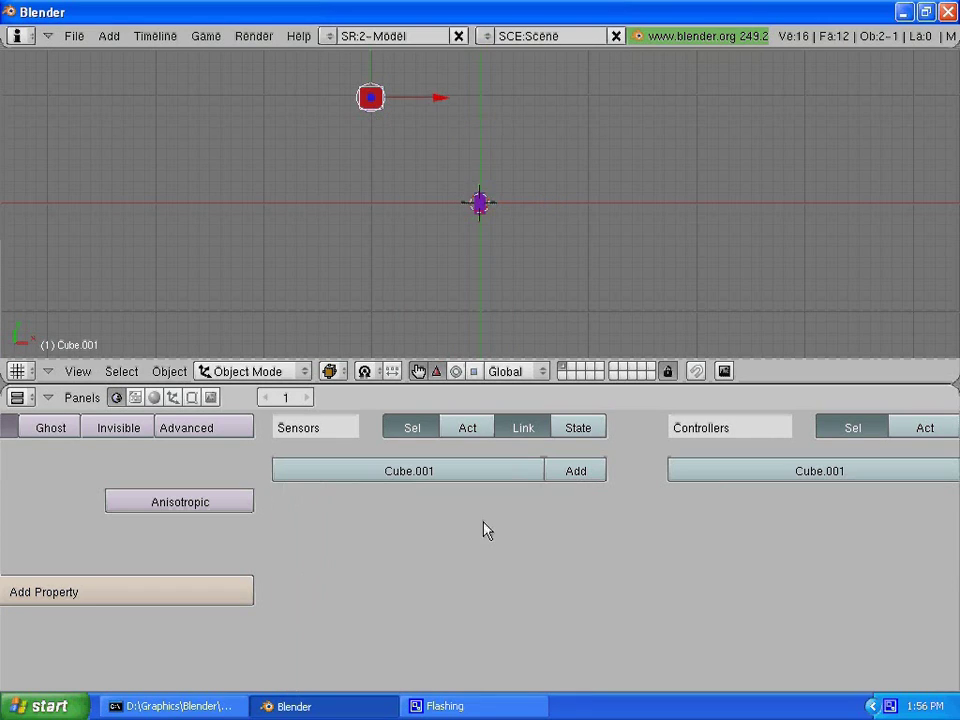
pyautogui.click(577, 484)
pyautogui.scroll(-3, 792, 595)
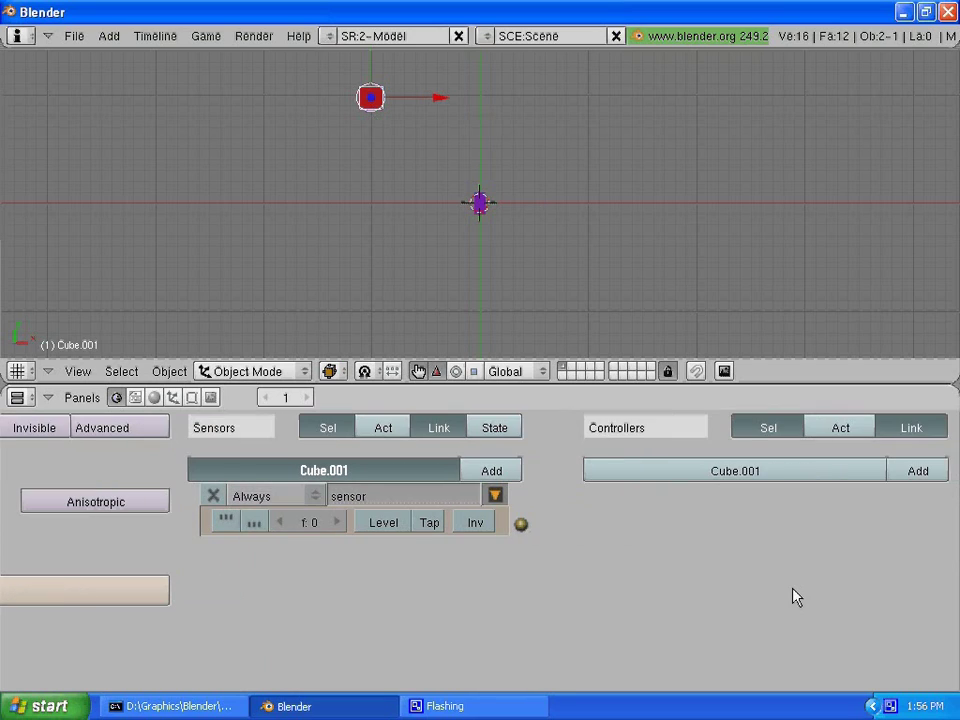
pyautogui.scroll(-2, 900, 550)
pyautogui.click(862, 470)
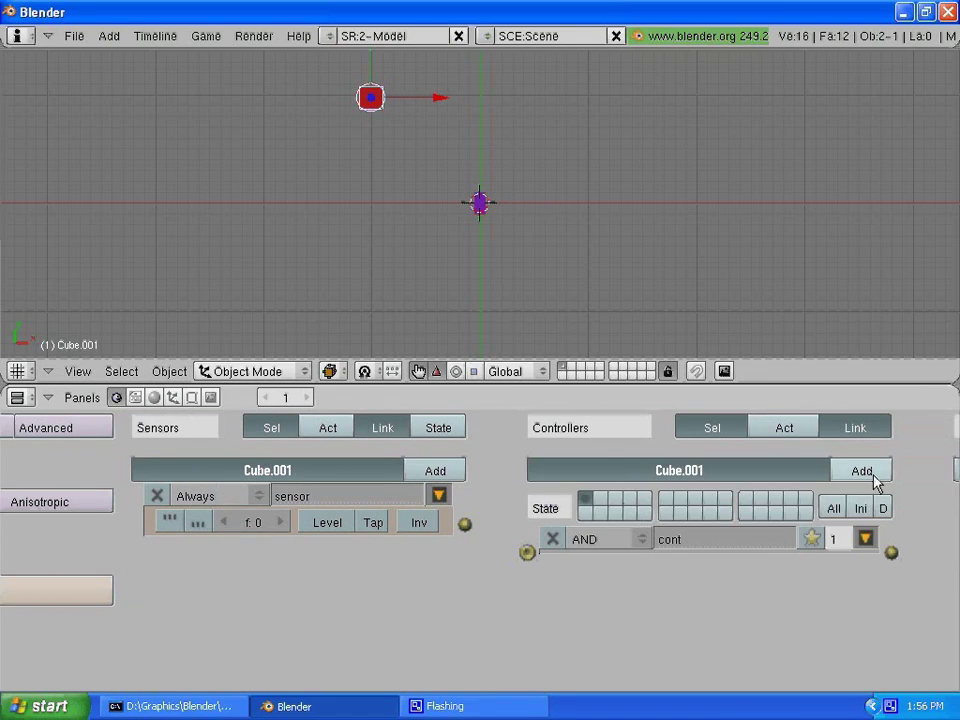
pyautogui.scroll(-5, 876, 560)
pyautogui.click(933, 473)
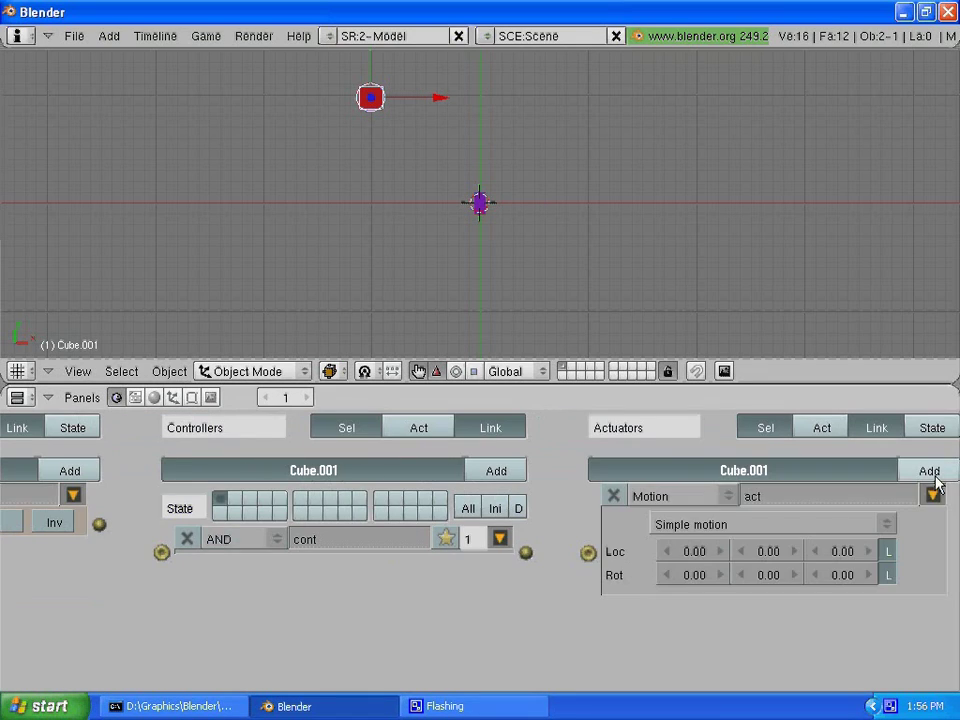
pyautogui.moveTo(525, 552); pyautogui.dragTo(589, 553)
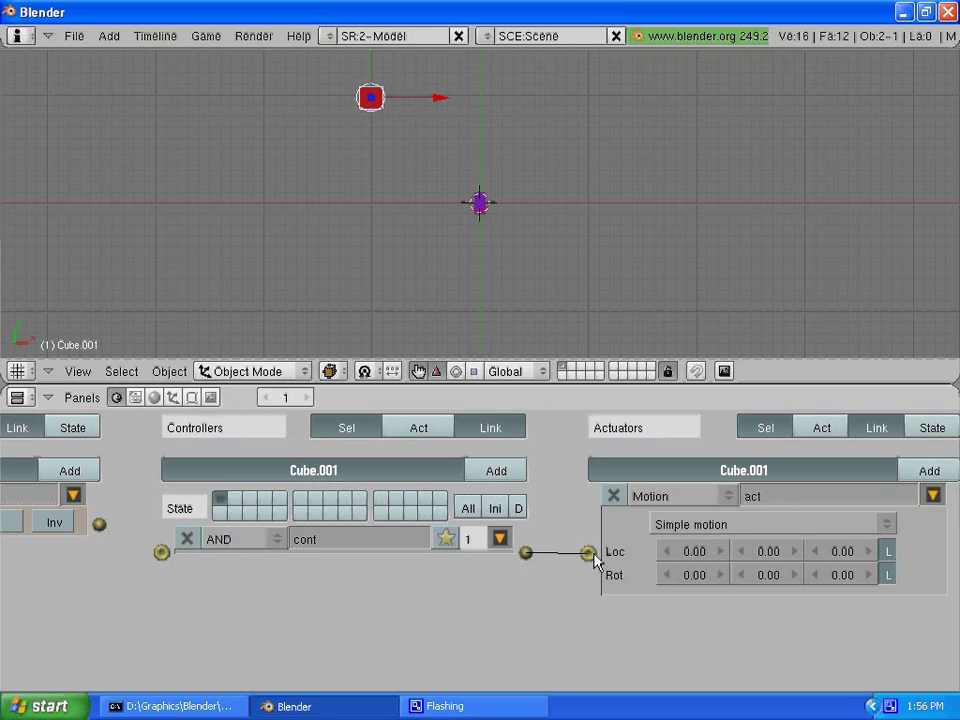
pyautogui.moveTo(99, 524); pyautogui.dragTo(152, 556)
# Make the red cube's sensor a Near sensor with a 0.1 trigger distance
pyautogui.scroll(1, 148, 604)
pyautogui.scroll(5, 147, 606)
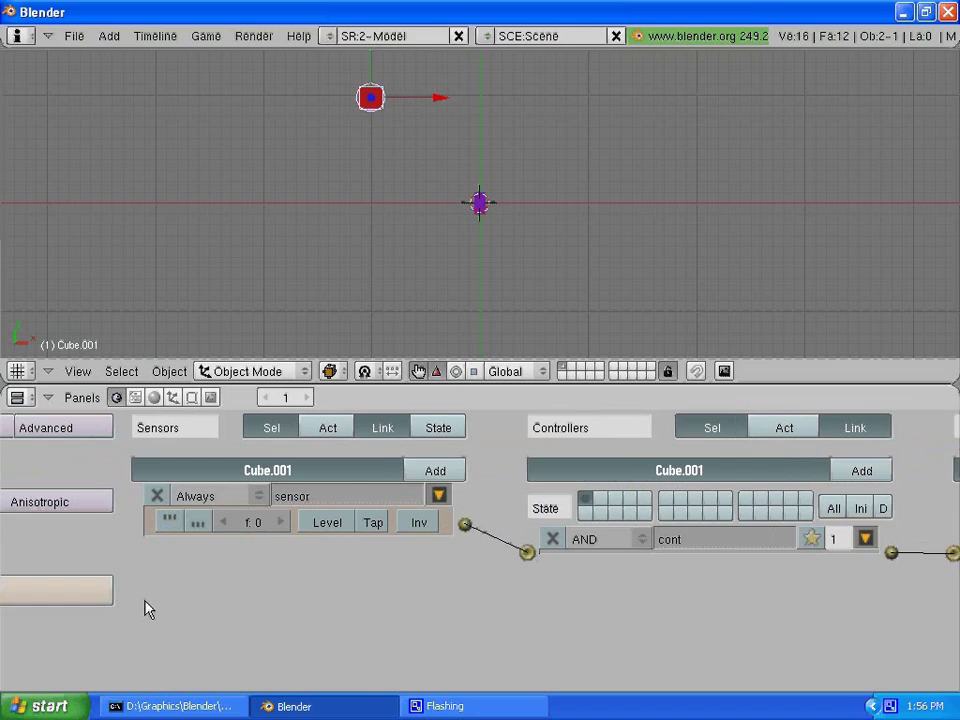
pyautogui.scroll(2, 147, 606)
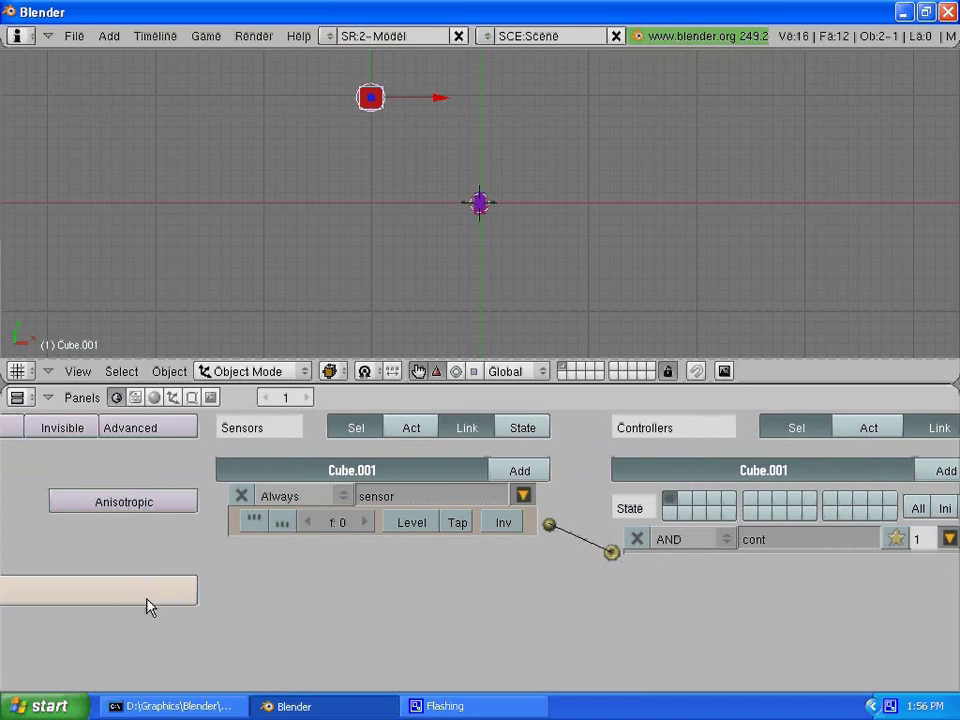
pyautogui.click(350, 497)
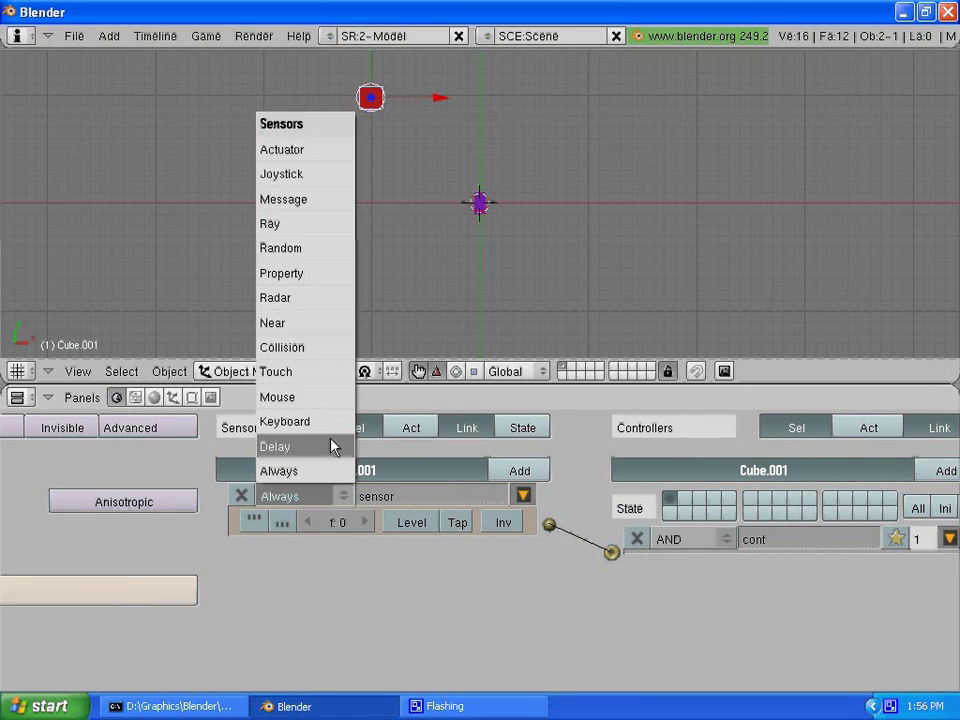
pyautogui.click(322, 325)
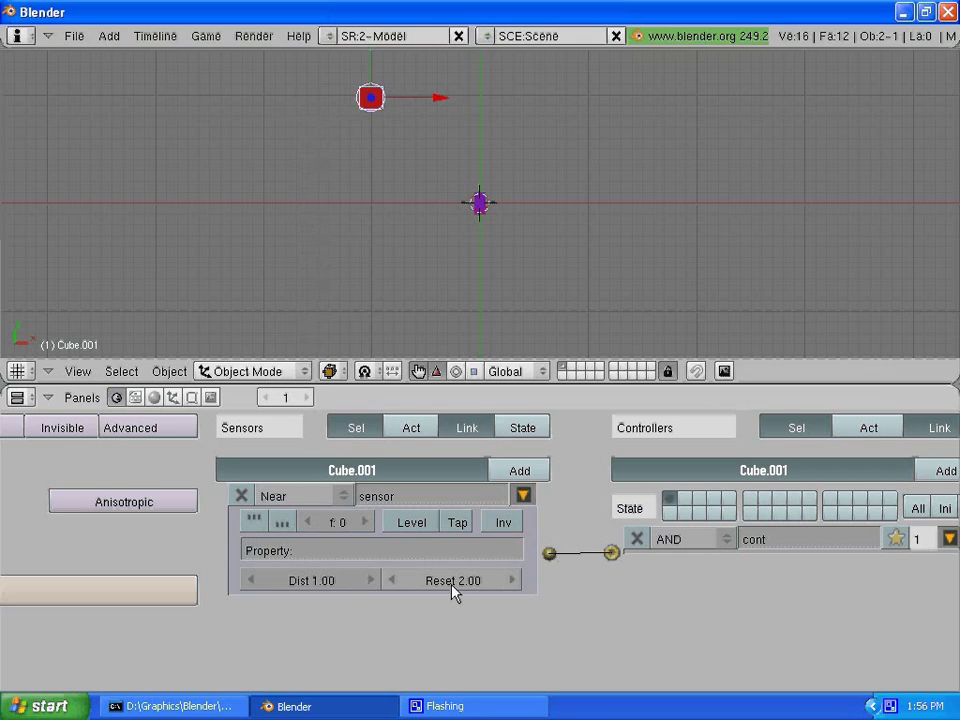
pyautogui.click(253, 587)
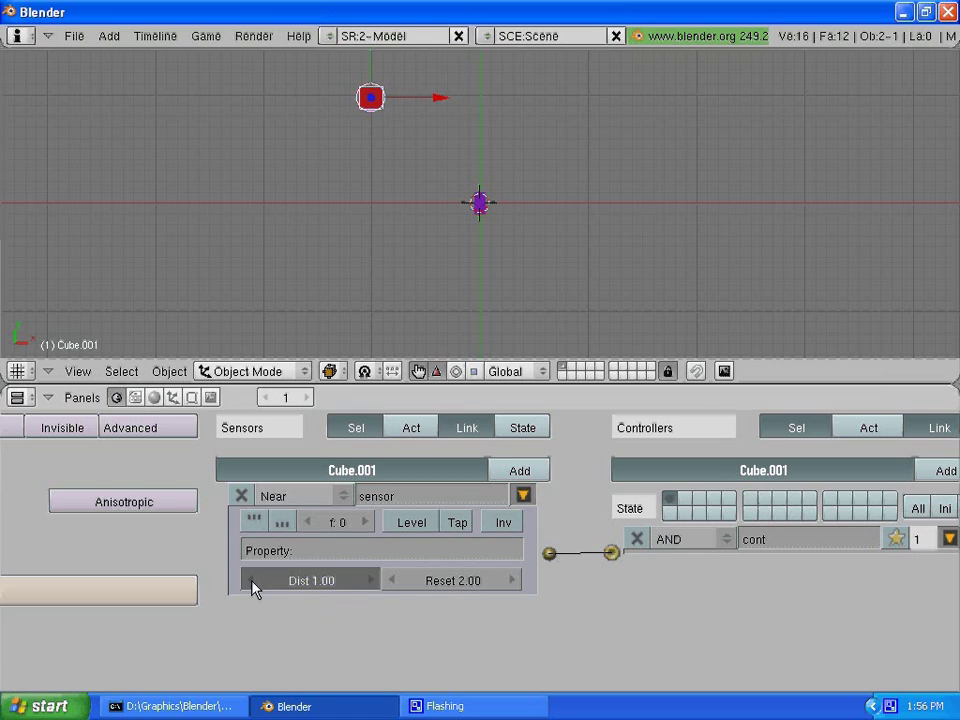
pyautogui.click(315, 585)
pyautogui.write('0.')
pyautogui.write('1')
pyautogui.press('Return')
pyautogui.keyDown('ctrl'); pyautogui.hscroll(5, 659, 602); pyautogui.keyUp('ctrl')
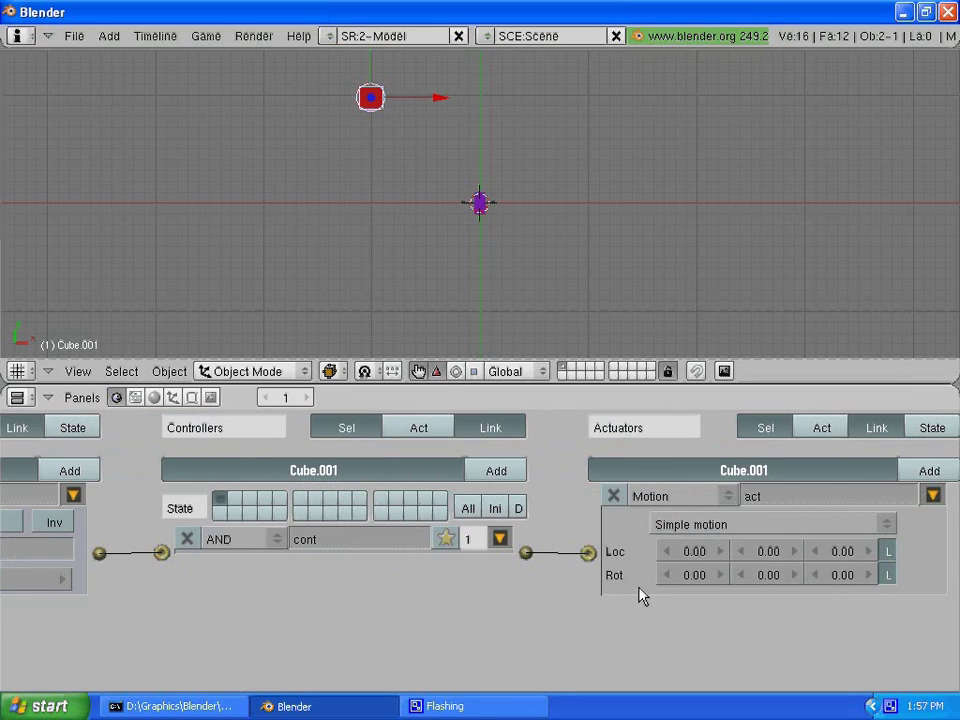
# Change the red cube's actuator to an Edit Object actuator in End Object mode
pyautogui.click(659, 498)
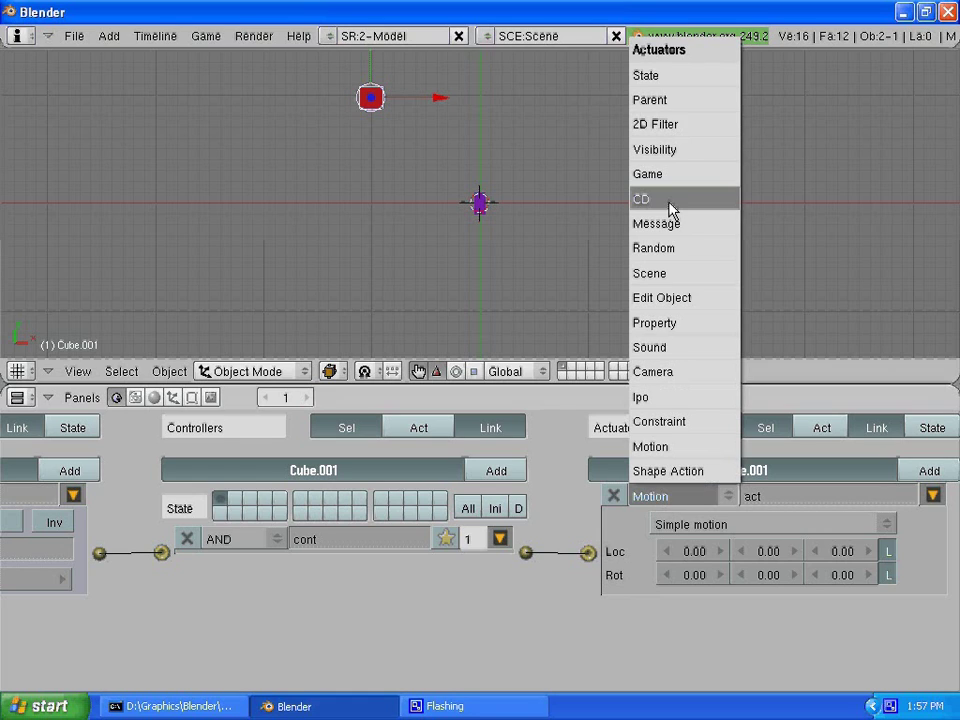
pyautogui.click(725, 297)
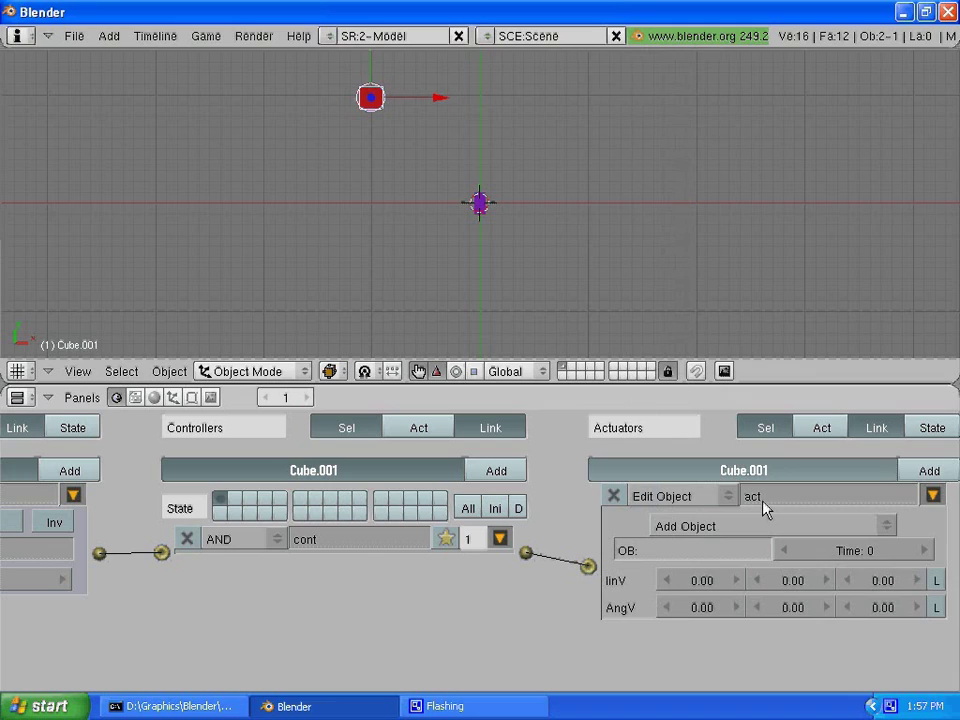
pyautogui.click(886, 533)
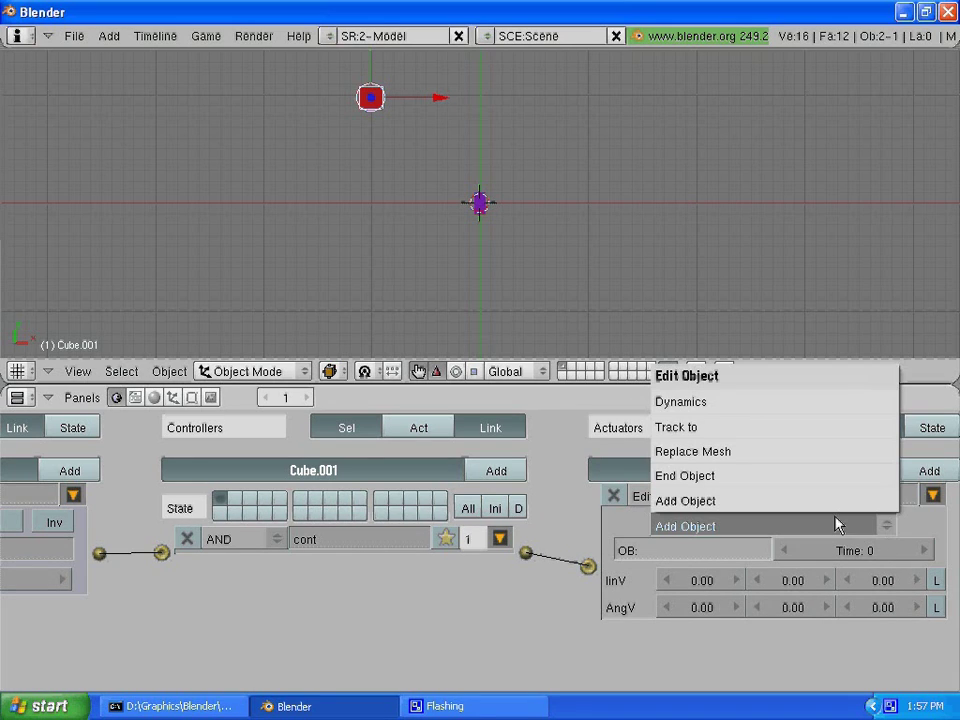
pyautogui.click(716, 477)
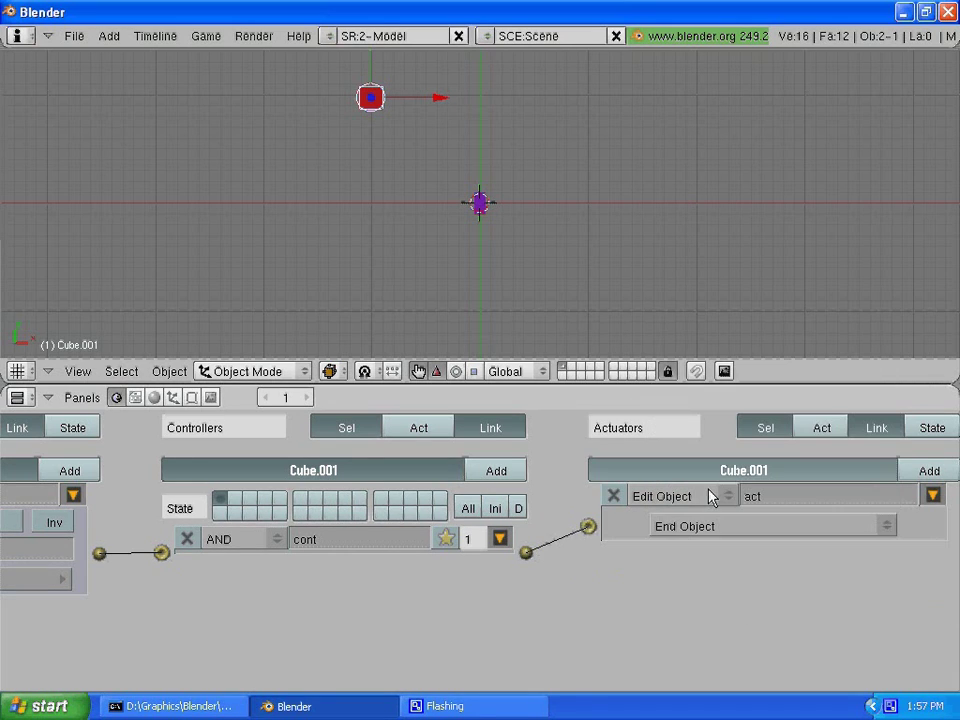
pyautogui.hscroll(-2, 424, 636)
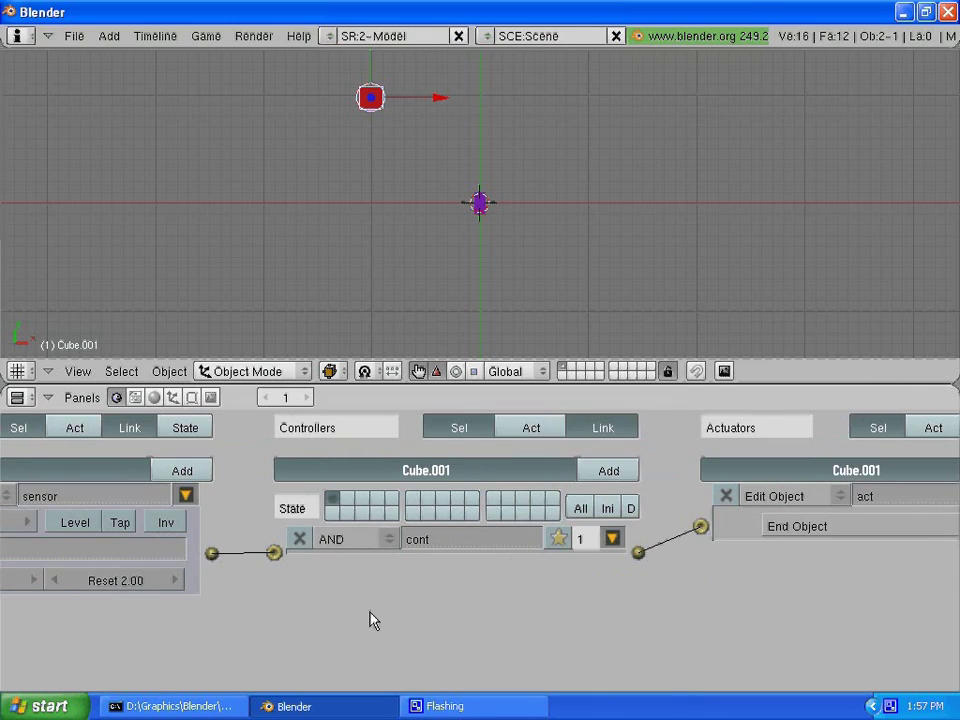
pyautogui.hscroll(-5, 370, 620)
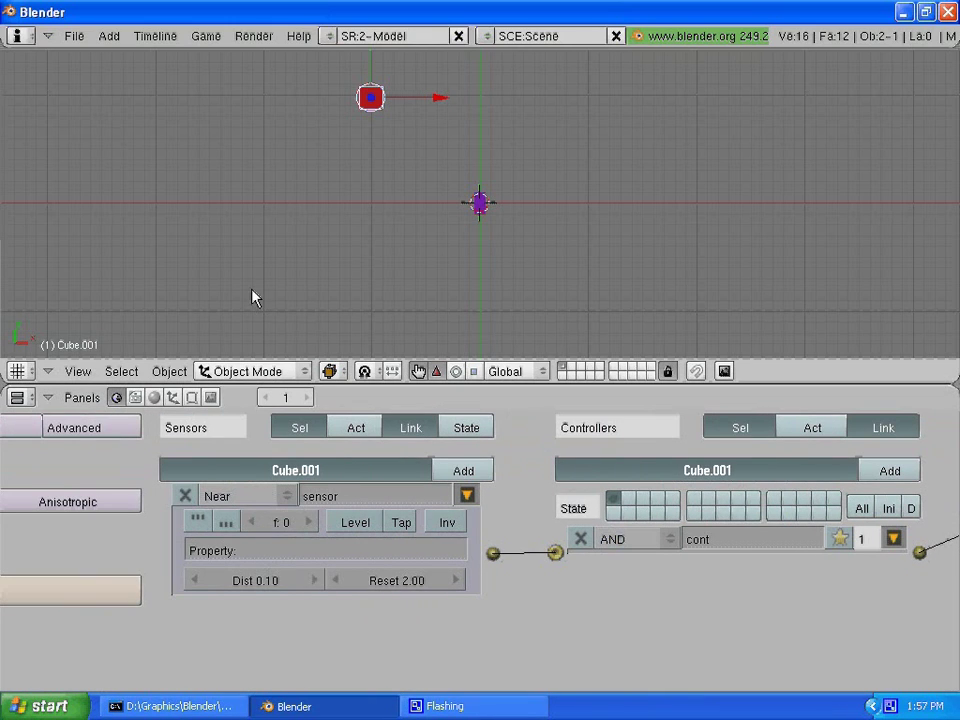
# Play and stop a game test, then select the purple robot cube
pyautogui.press('p')
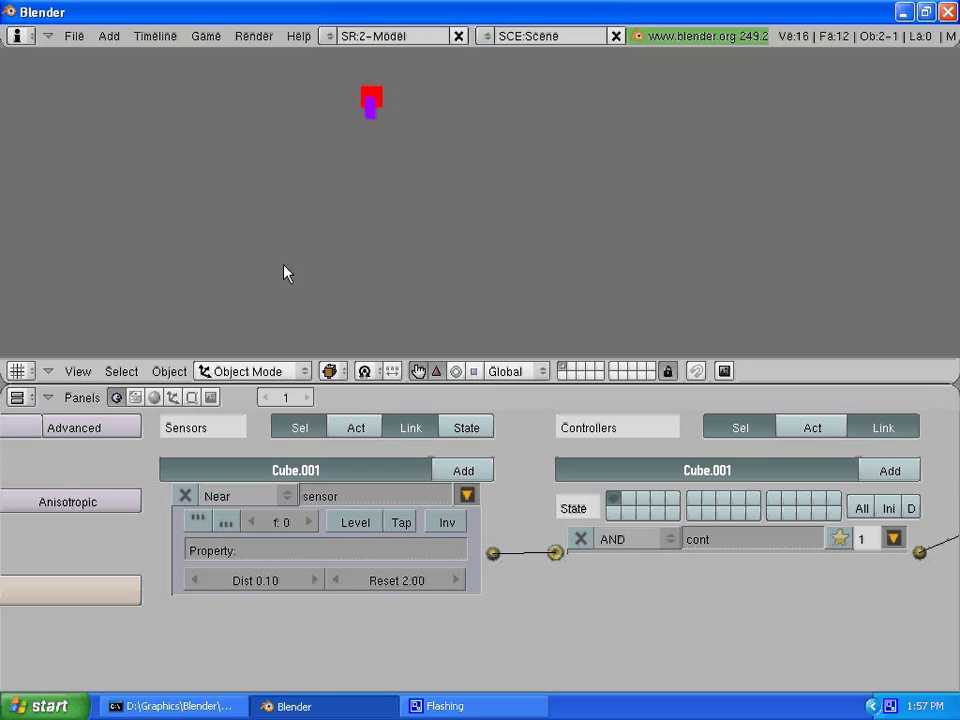
pyautogui.press('Escape')
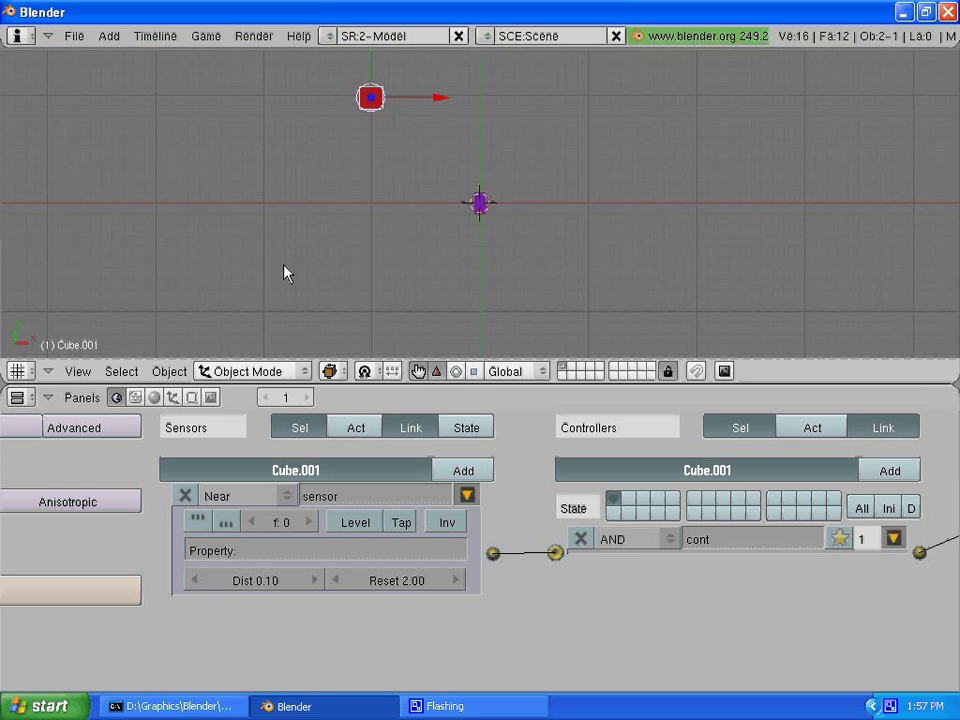
pyautogui.rightClick(482, 206)
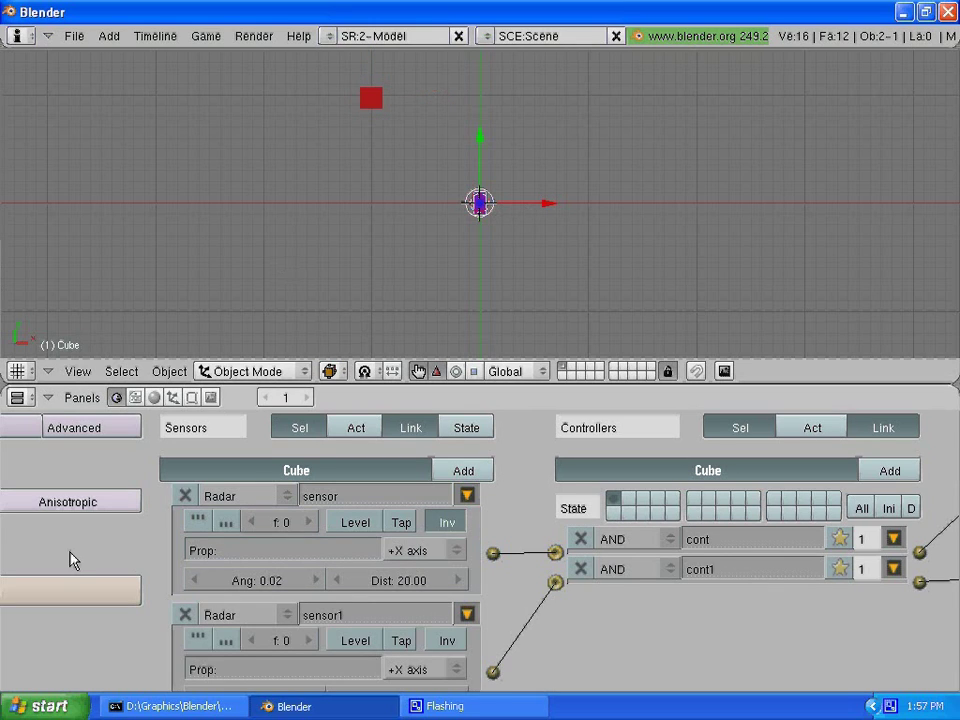
pyautogui.scroll(1, 70, 560)
pyautogui.scroll(6, 78, 505)
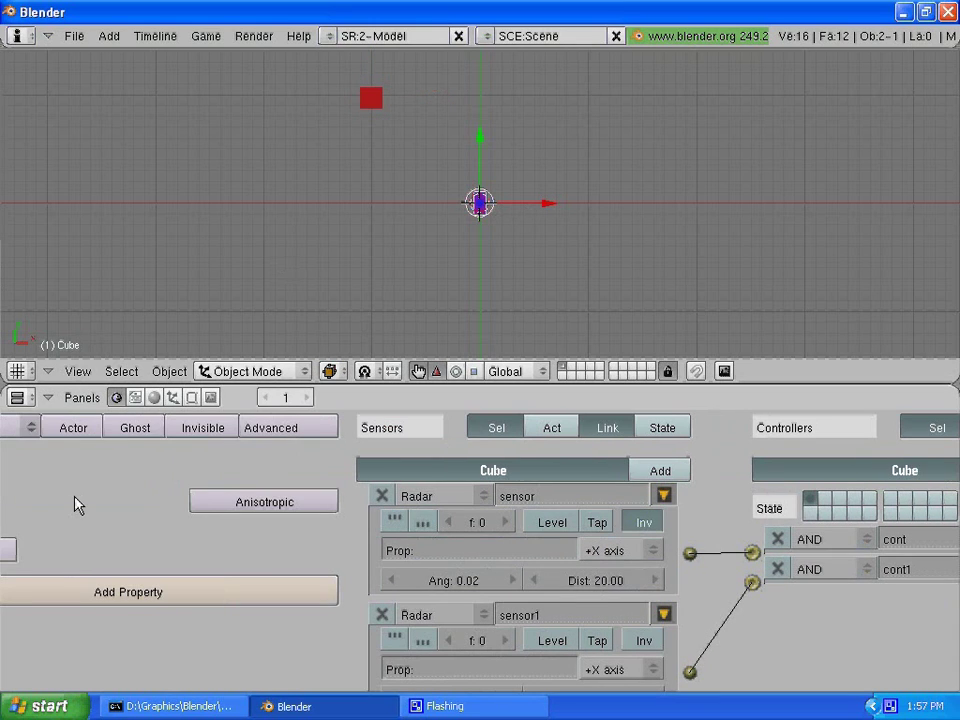
pyautogui.click(73, 428)
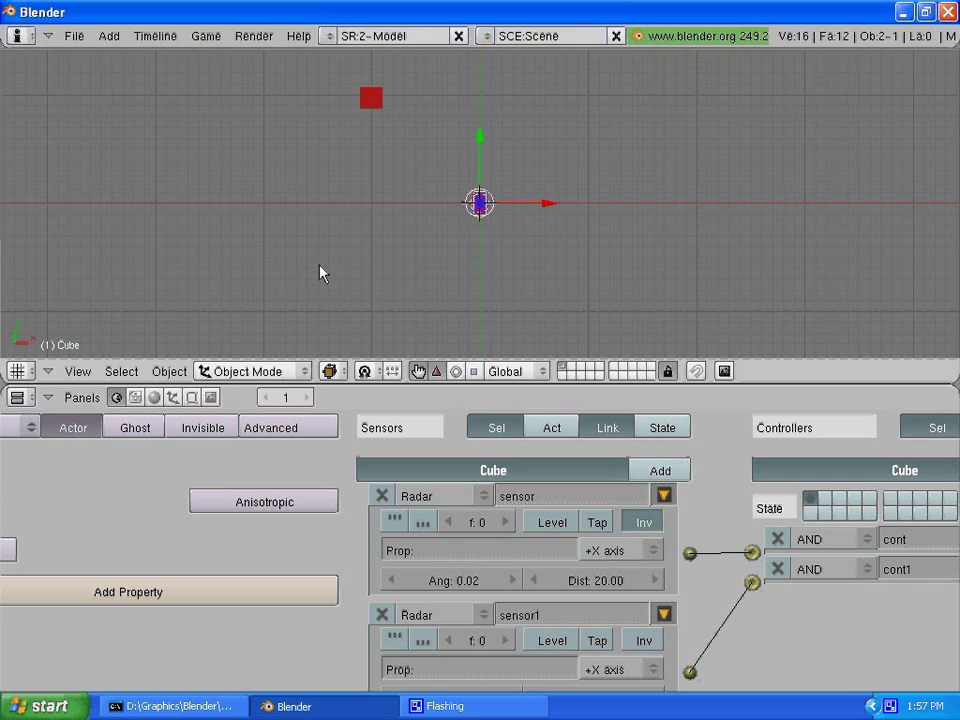
pyautogui.press('p')
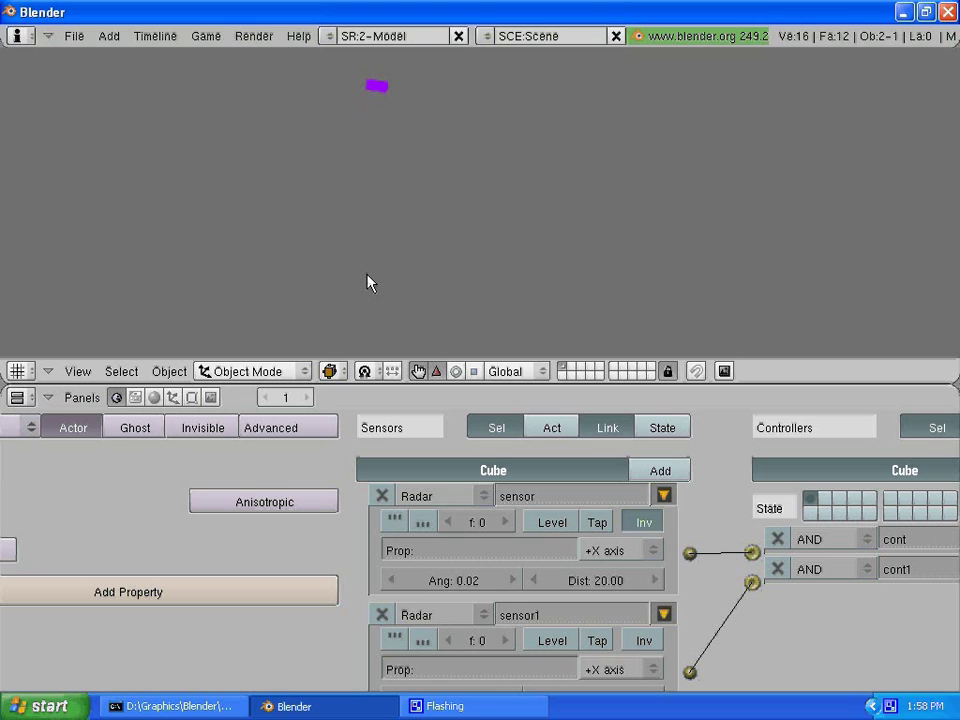
pyautogui.press('Escape')
# Duplicate red Cube.001 five times, placing copies on all sides of the purple cube
pyautogui.rightClick(417, 144)
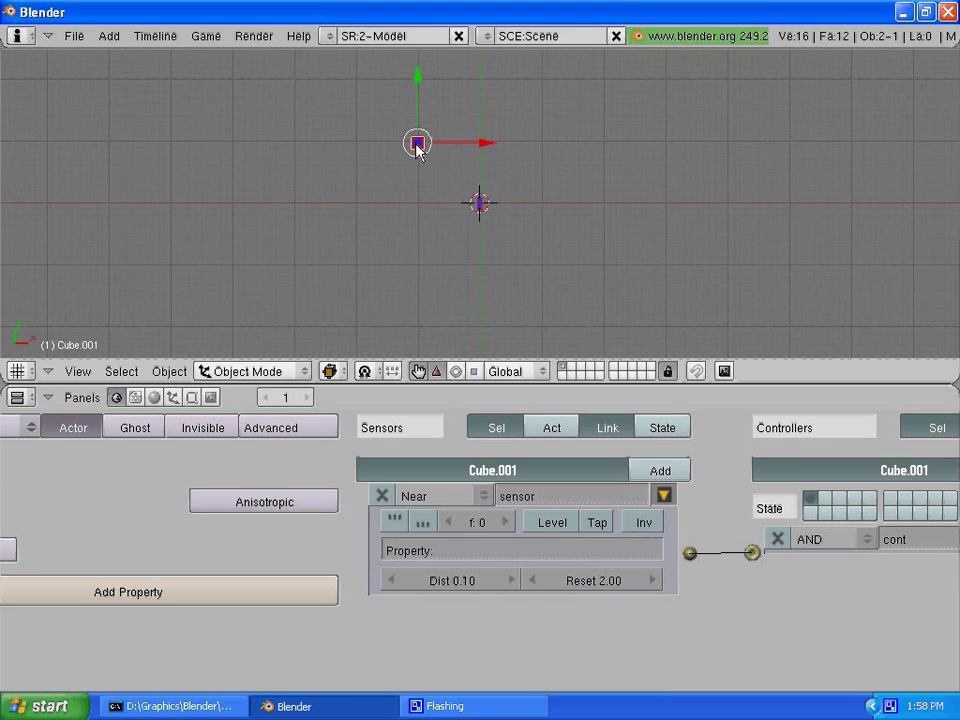
pyautogui.hotkey('shift', 'd')
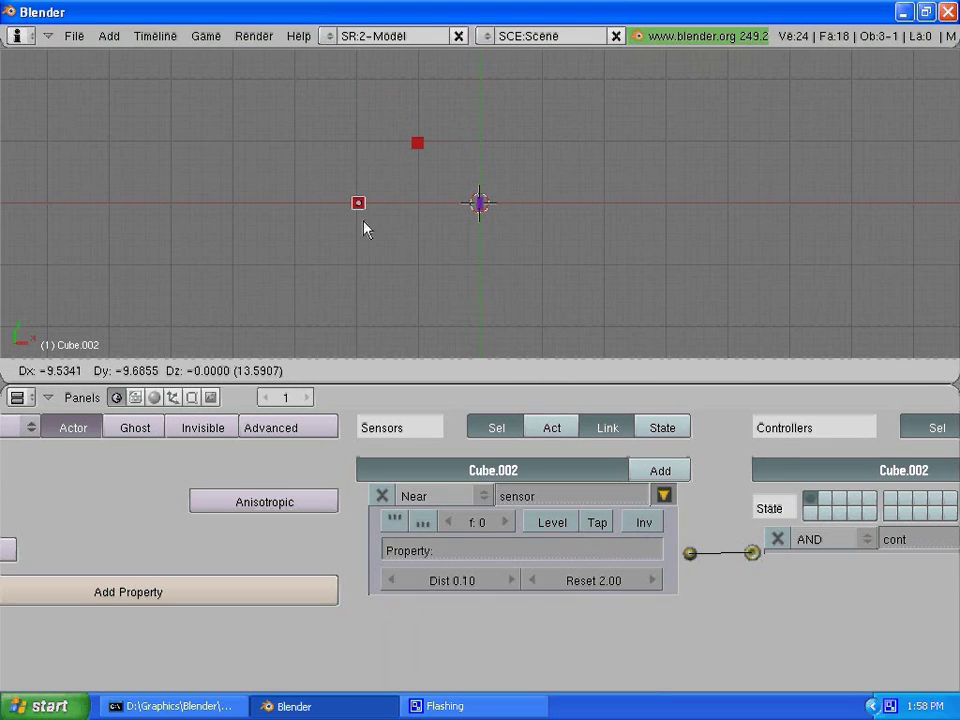
pyautogui.click(362, 229)
pyautogui.hotkey('shift', 'd')
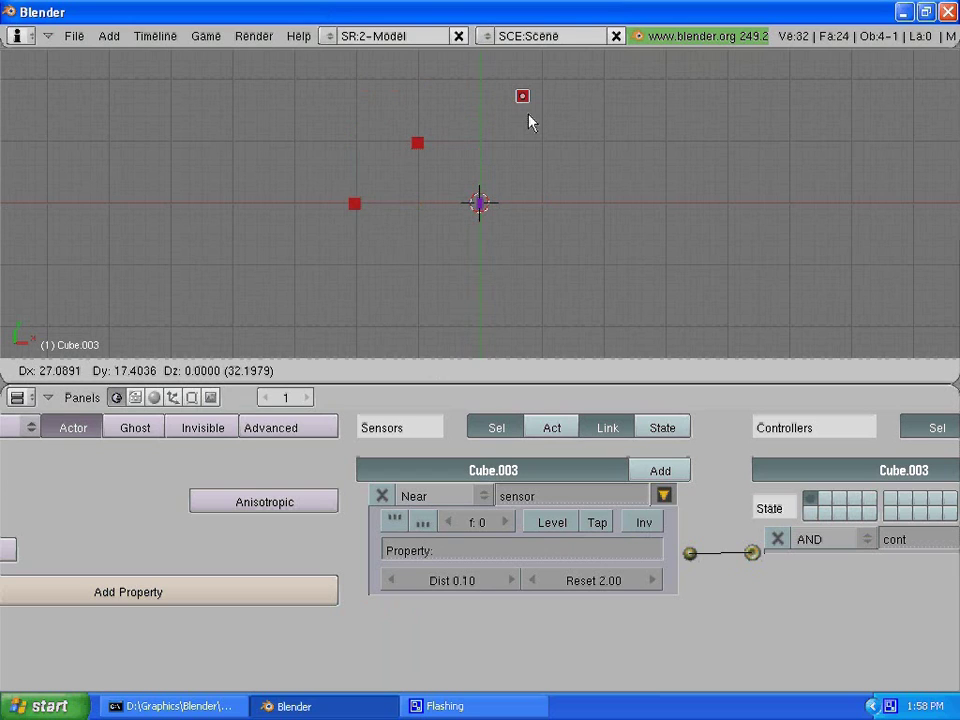
pyautogui.click(530, 122)
pyautogui.hotkey('shift', 'd')
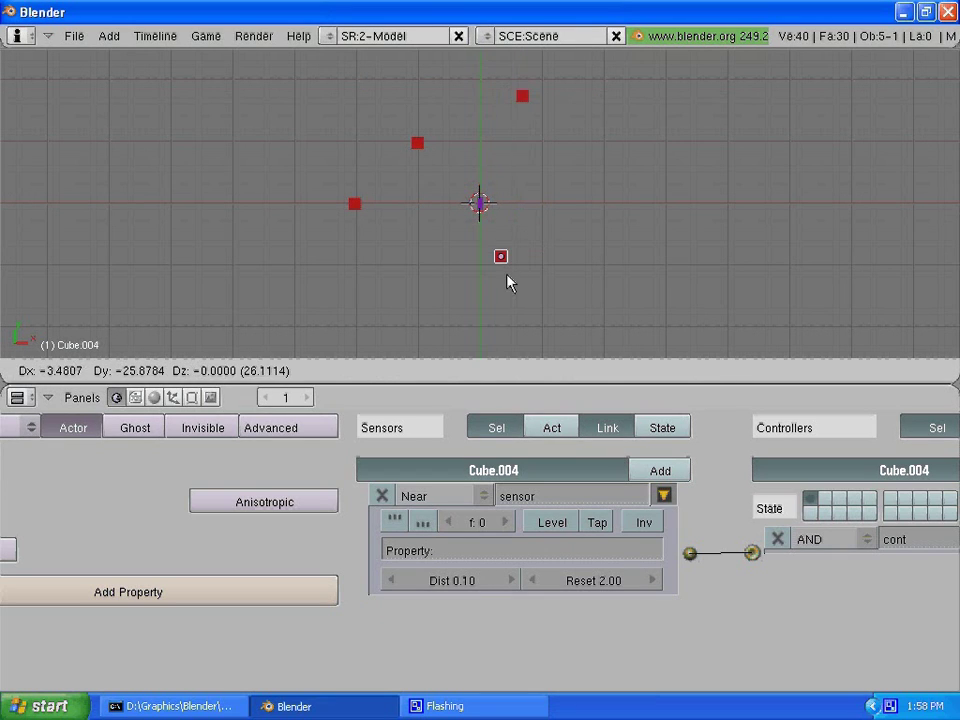
pyautogui.click(508, 278)
pyautogui.hotkey('shift', 'd')
pyautogui.click(430, 297)
pyautogui.hotkey('shift', 'd')
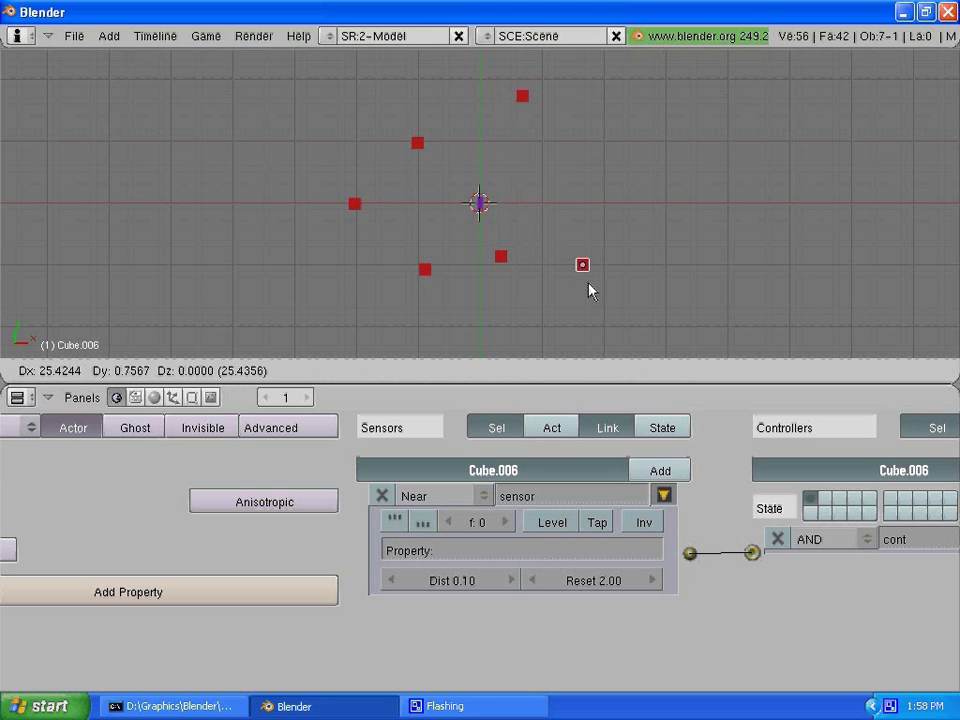
pyautogui.click(578, 193)
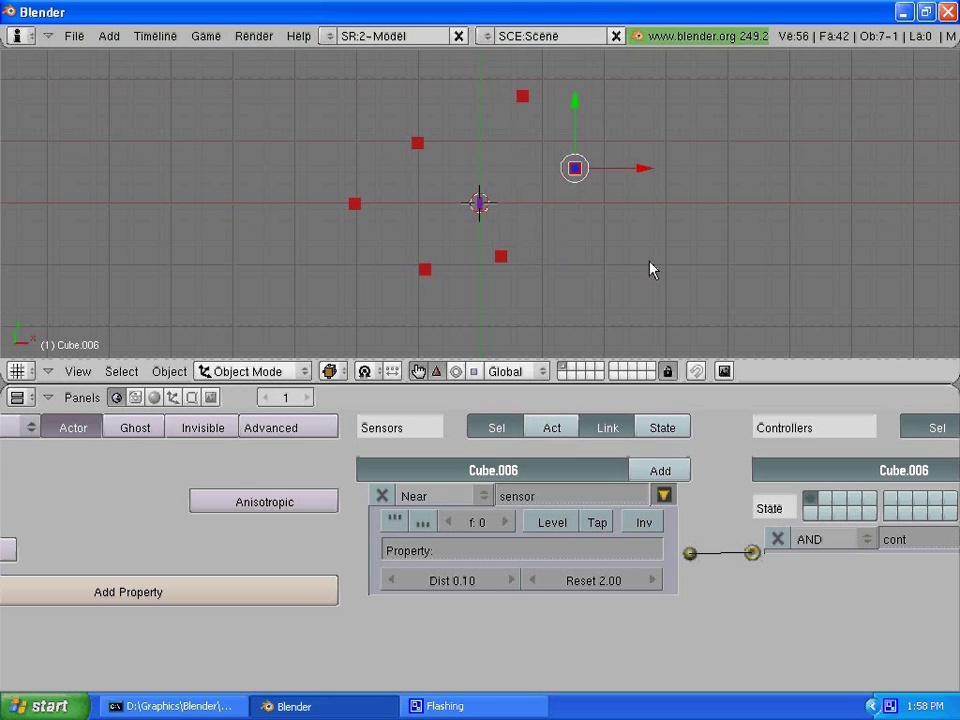
# Enlarge and orbit the 3D view to show all six cubes, then deselect everything
pyautogui.moveTo(748, 229); pyautogui.dragTo(664, 261, button='middle')
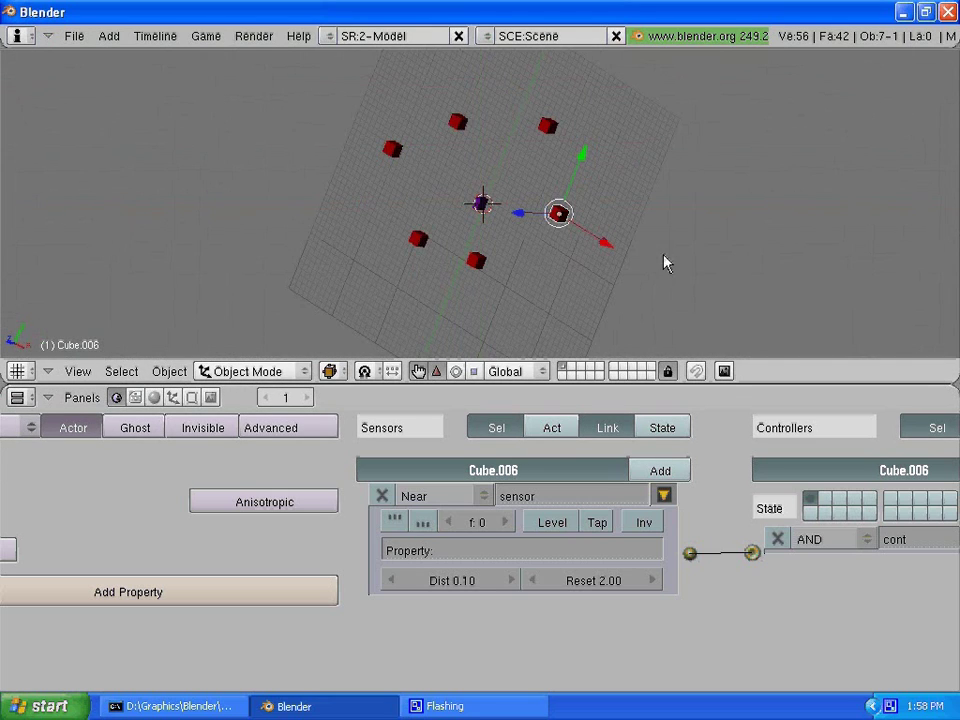
pyautogui.moveTo(760, 358); pyautogui.dragTo(760, 523)
pyautogui.press('Home')
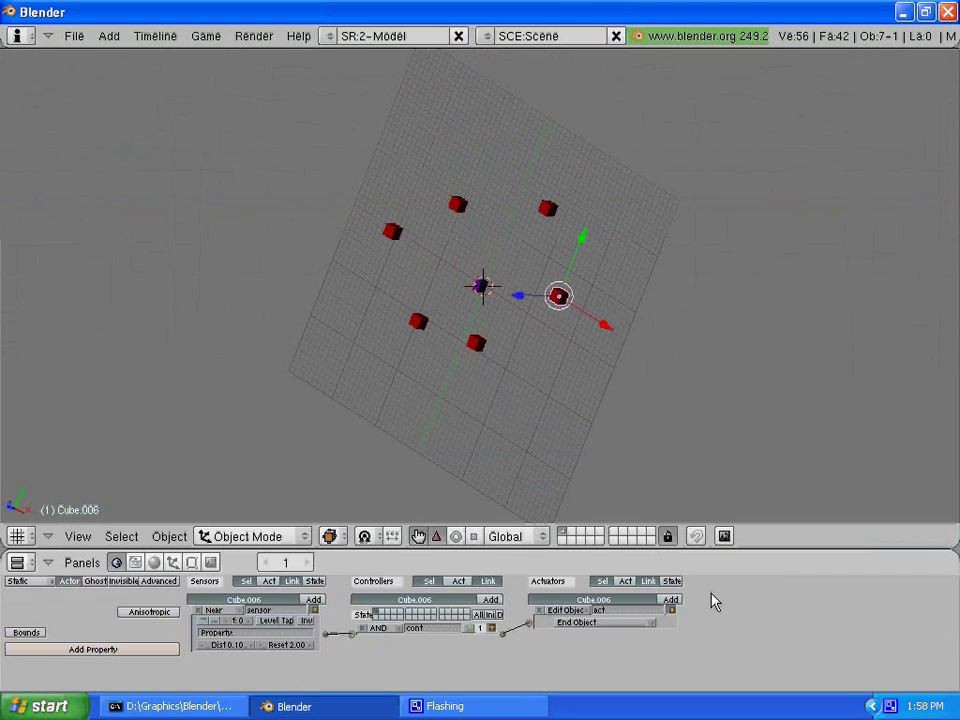
pyautogui.moveTo(634, 411)
pyautogui.mouseDown(button='middle')
pyautogui.moveTo(791, 315)
pyautogui.moveTo(520, 143)
pyautogui.moveTo(536, 182)
pyautogui.moveTo(246, 381)
pyautogui.moveTo(337, 411)
pyautogui.mouseUp(button='middle')
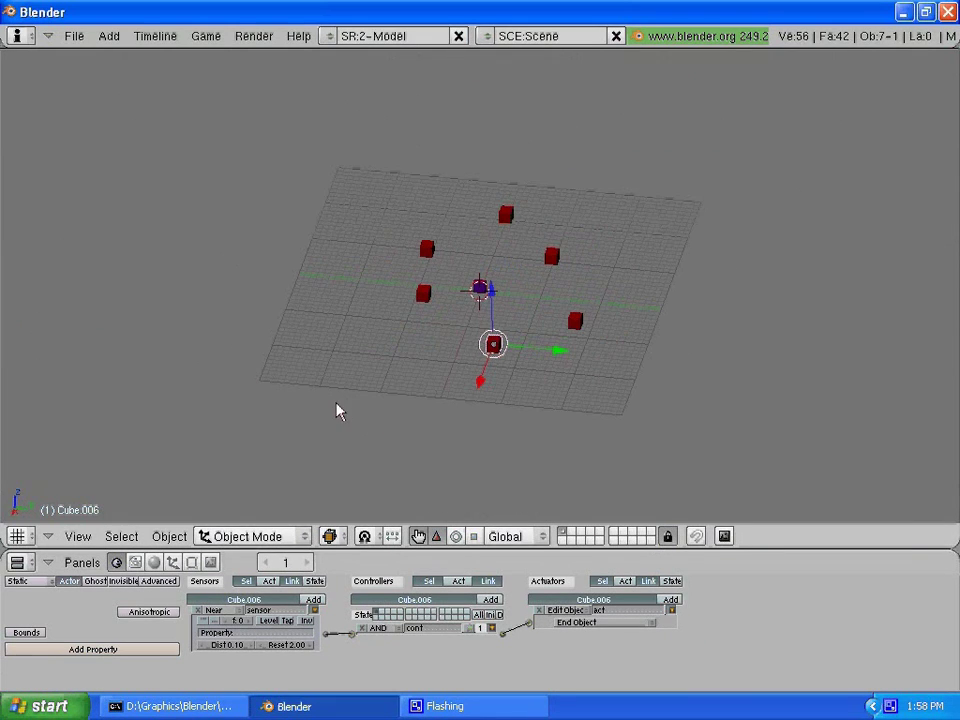
pyautogui.scroll(3, 407, 431)
pyautogui.press('a')
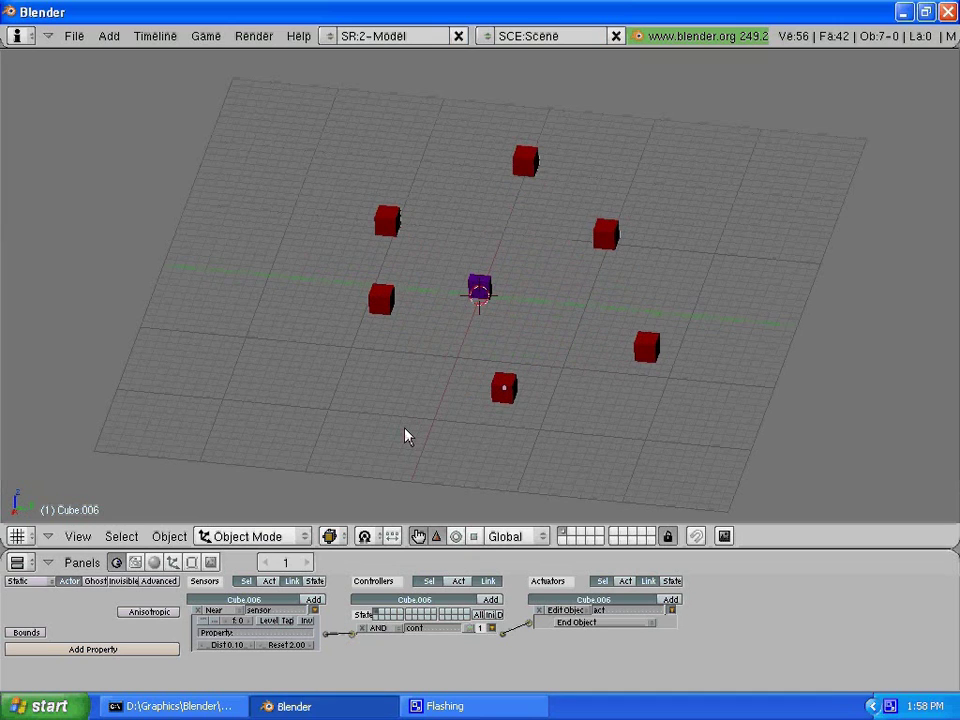
# Run the game and watch the purple cube destroy all but one red cube
pyautogui.press('p')
pyautogui.press('Down')
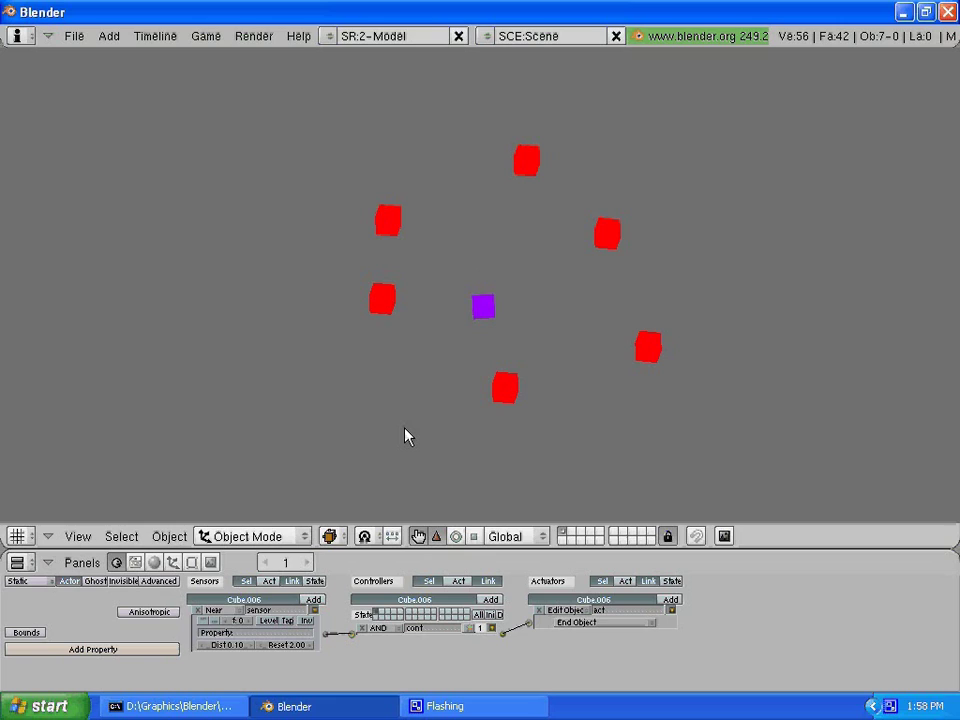
pyautogui.press('Down')
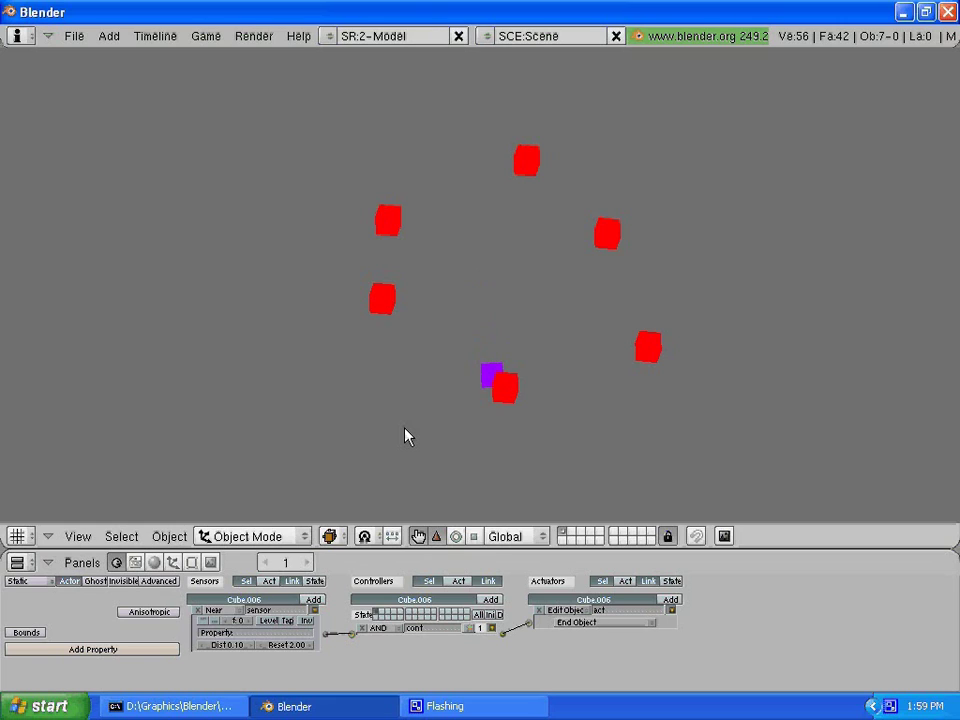
pyautogui.press('Down')
pyautogui.press('Right')
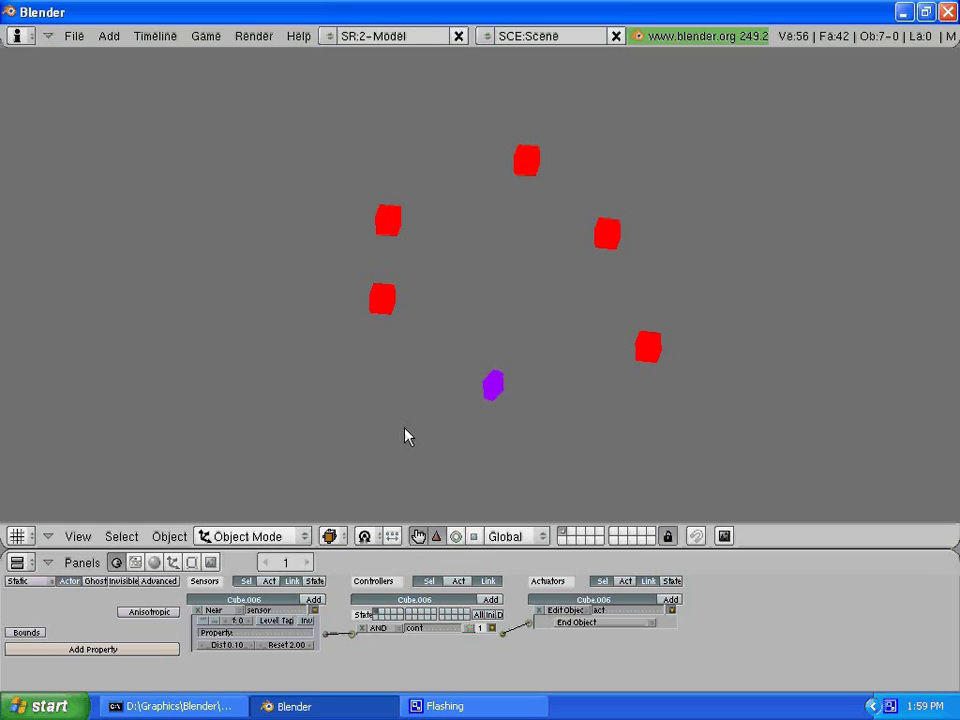
pyautogui.press('Up')
pyautogui.press('Up')
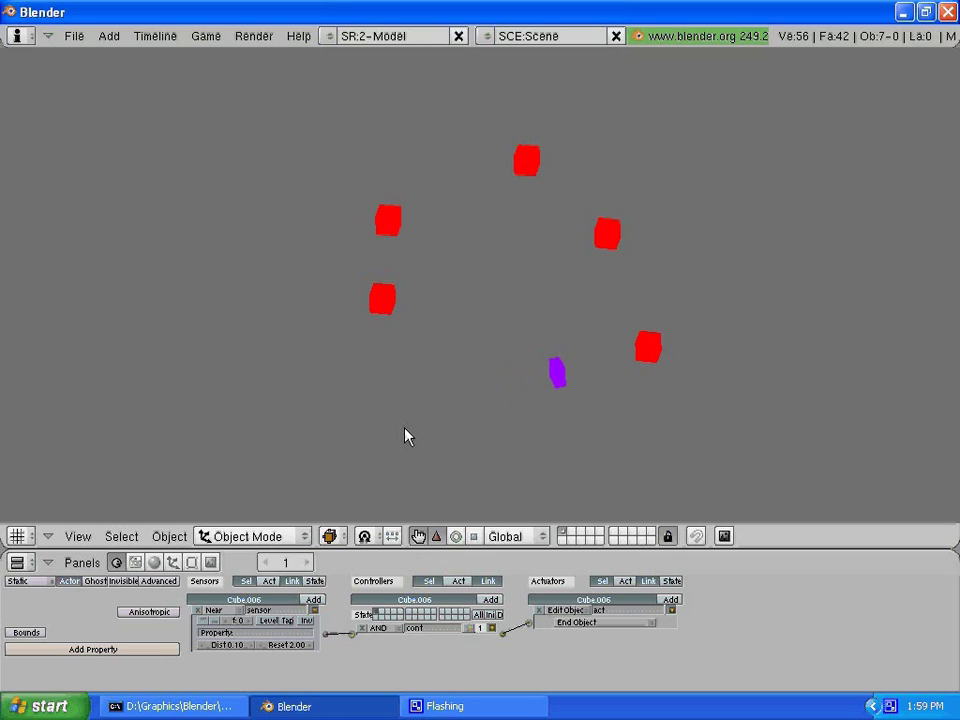
pyautogui.press('Up')
pyautogui.press('Up')
pyautogui.press('Up')
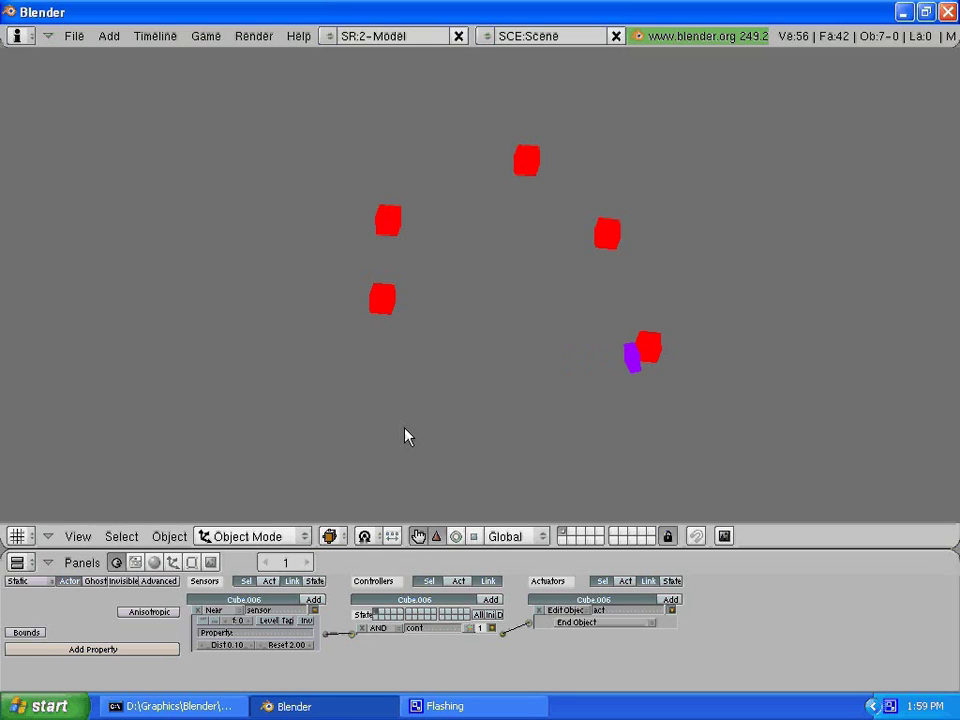
pyautogui.press('Up')
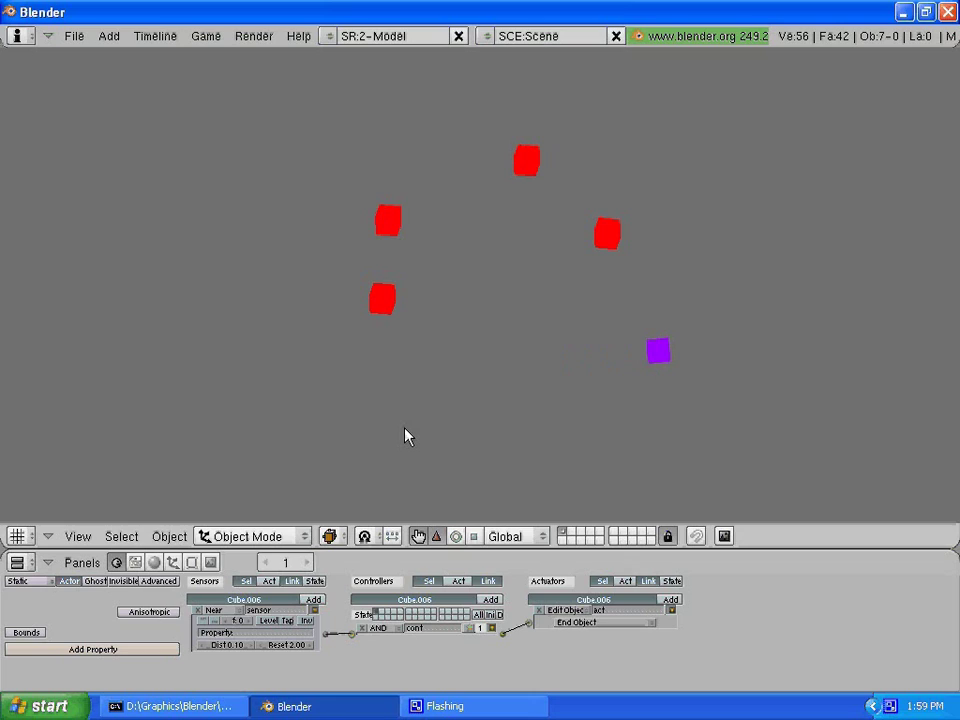
pyautogui.press('Up')
pyautogui.press('Up')
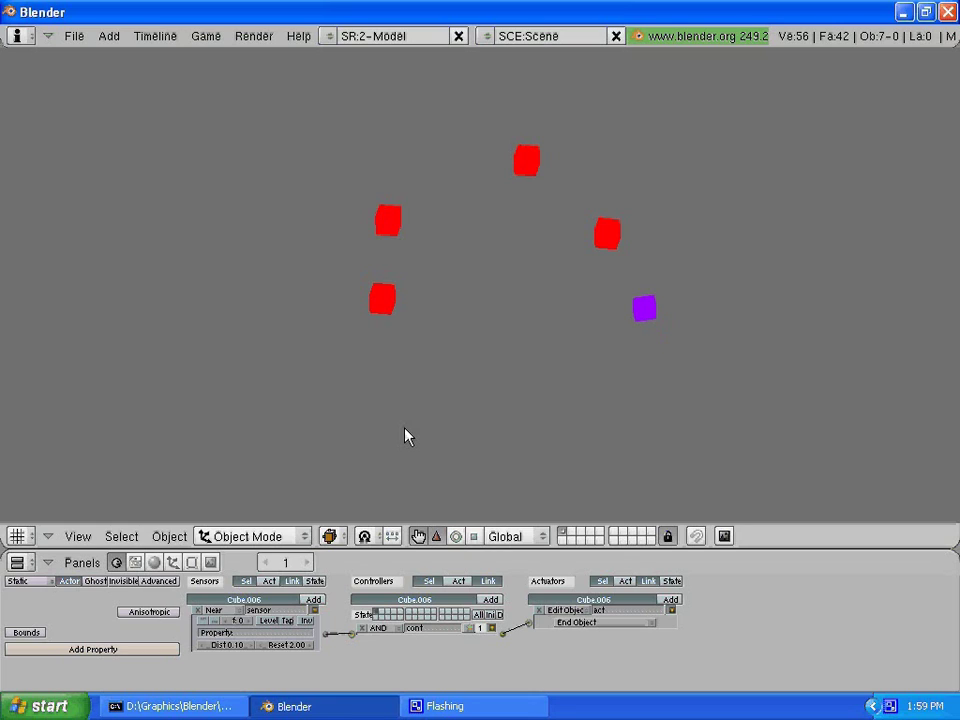
pyautogui.press('Up')
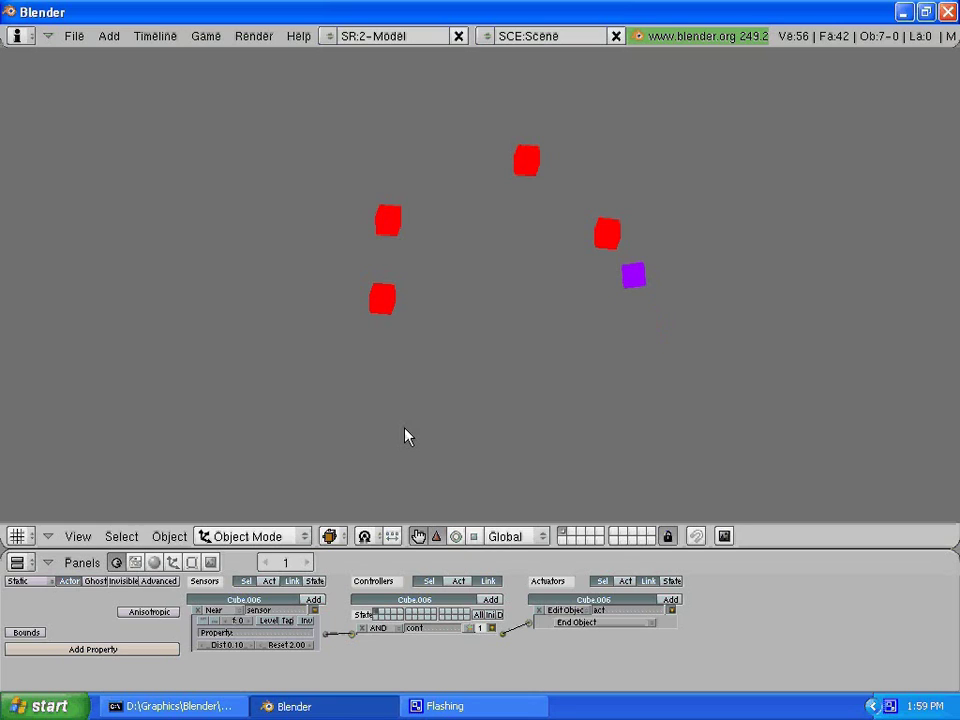
pyautogui.press('Up')
pyautogui.press('Up')
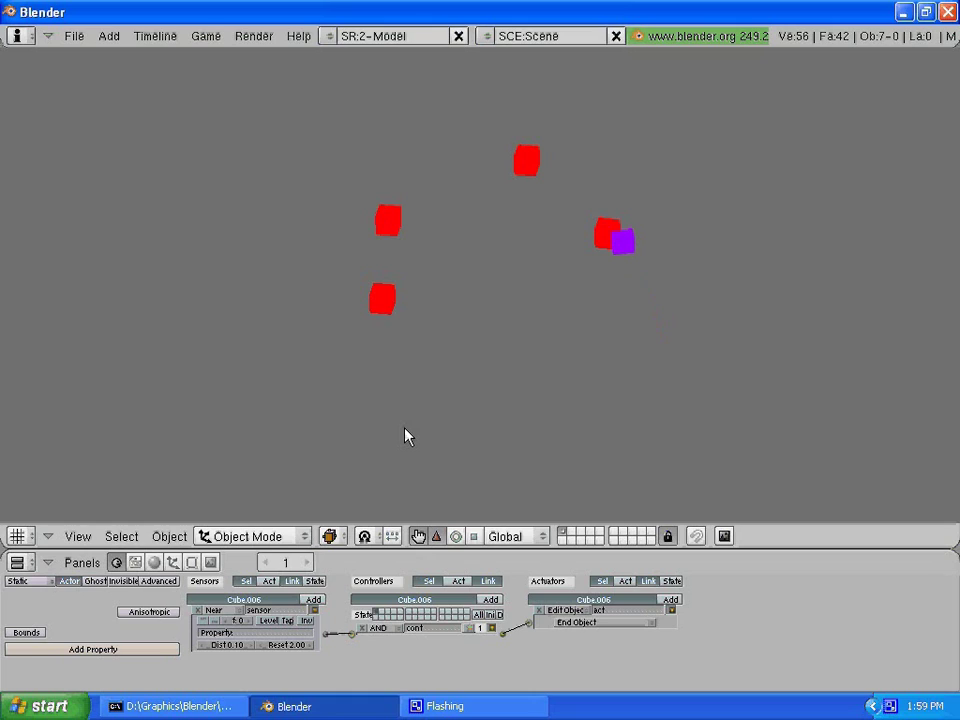
pyautogui.press('Up')
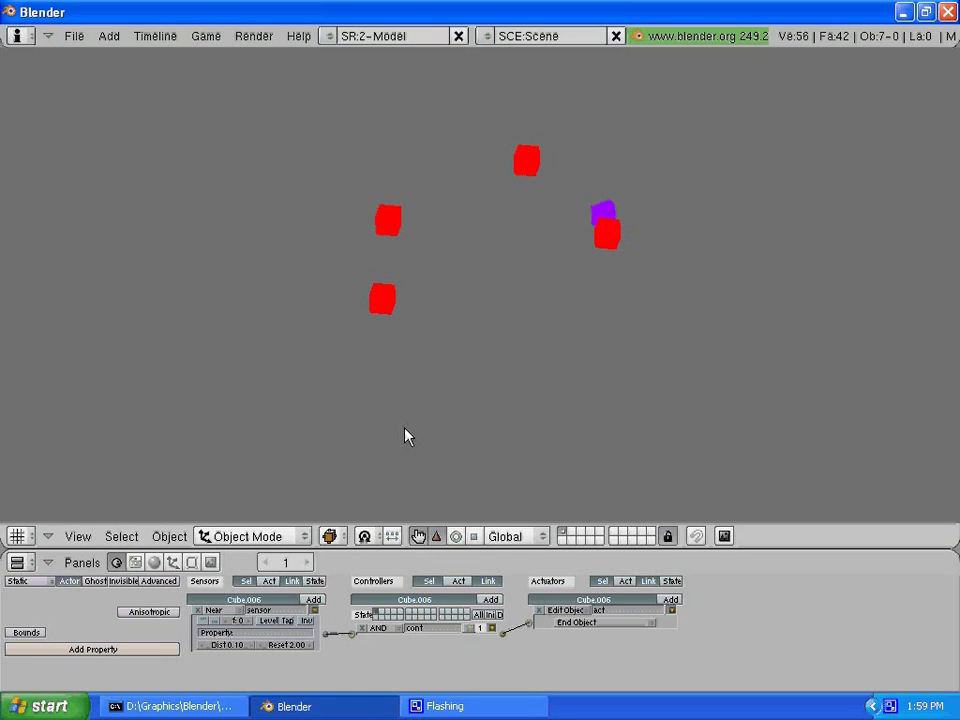
pyautogui.press('Up')
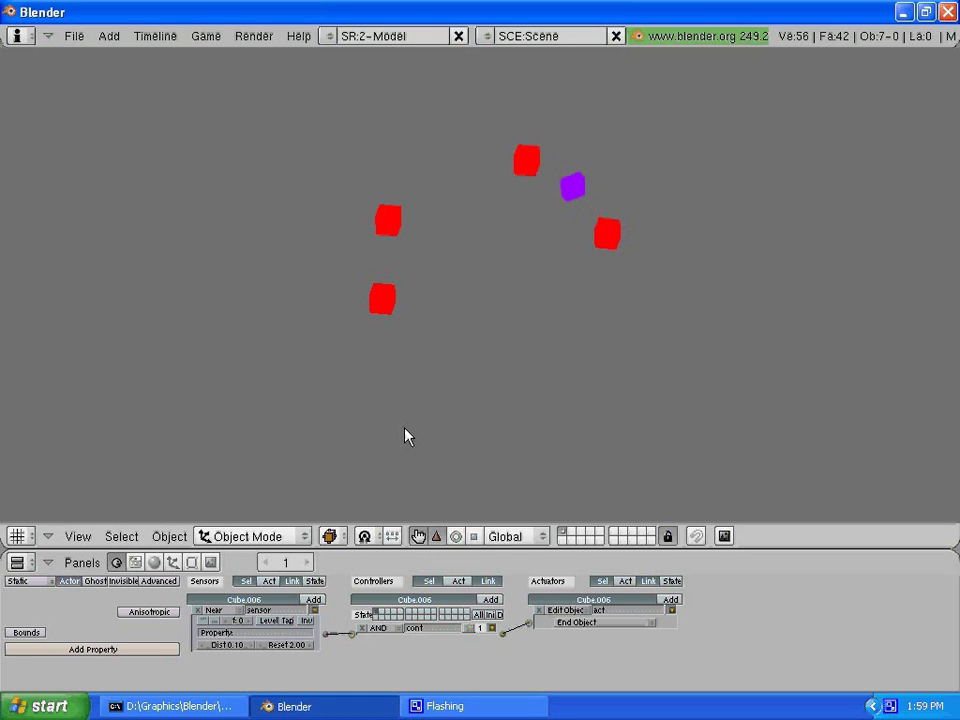
pyautogui.press('Up')
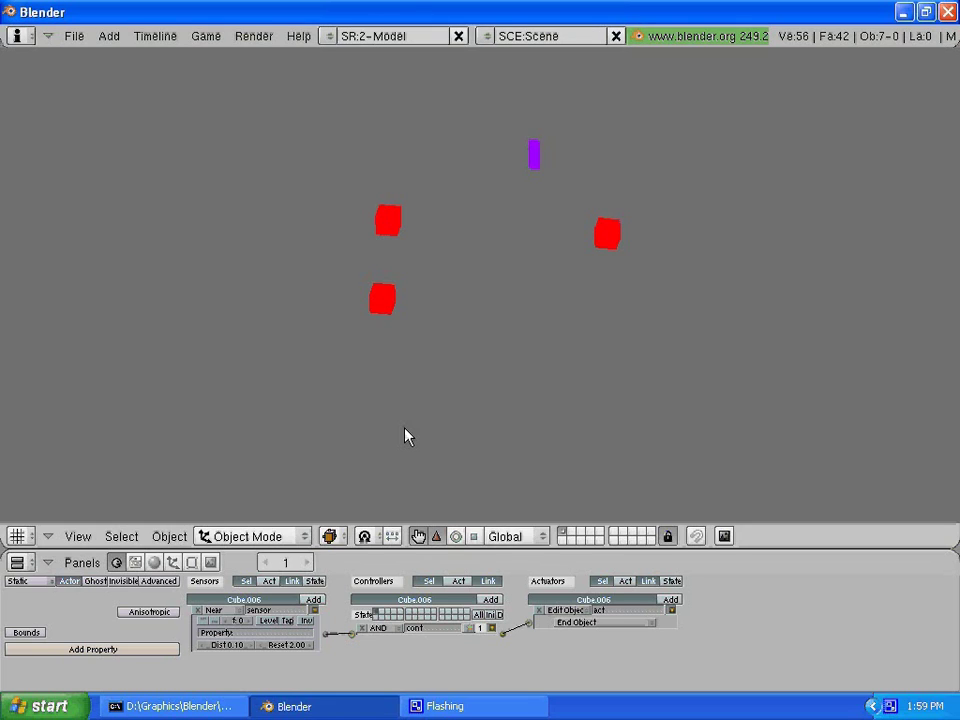
pyautogui.press('Left')
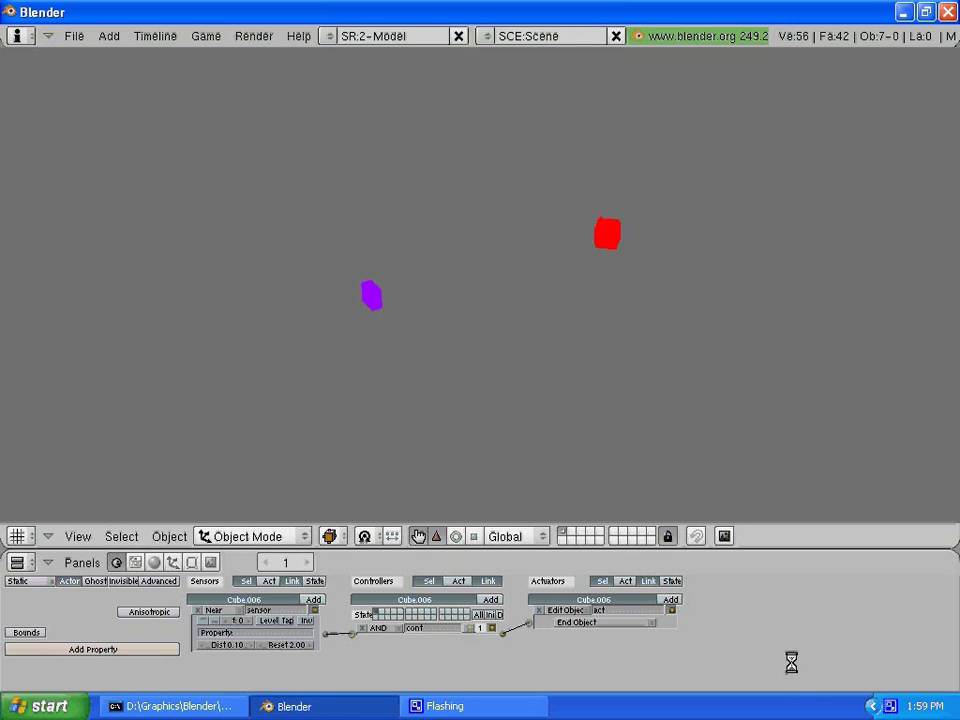
# Stop the game, select the purple cube and enlarge its logic bricks panel
pyautogui.press('Escape')
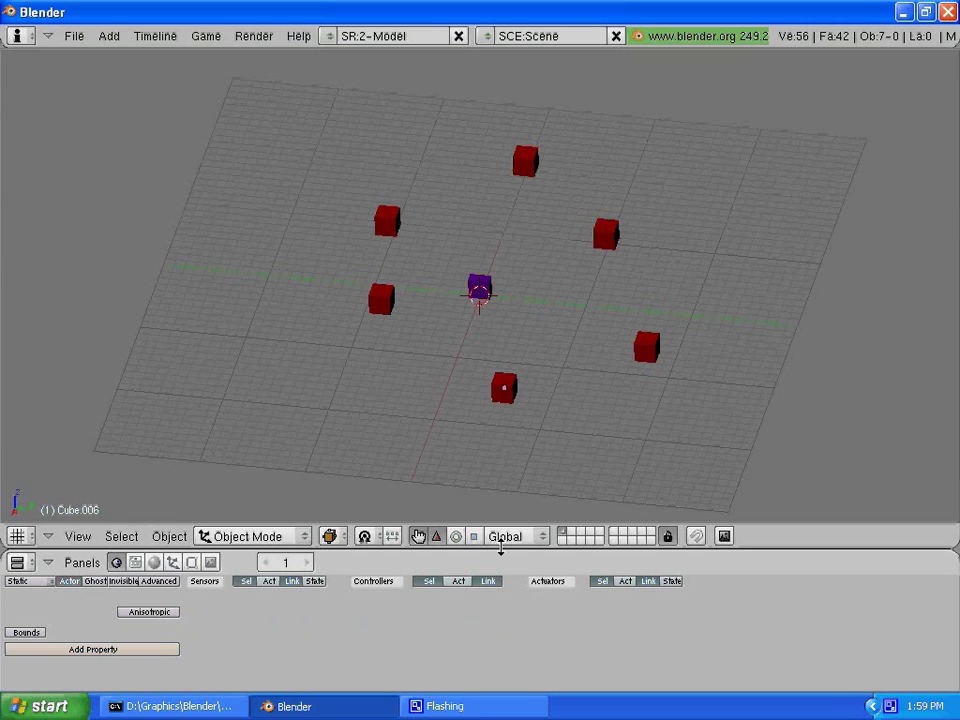
pyautogui.moveTo(499, 540); pyautogui.dragTo(497, 317)
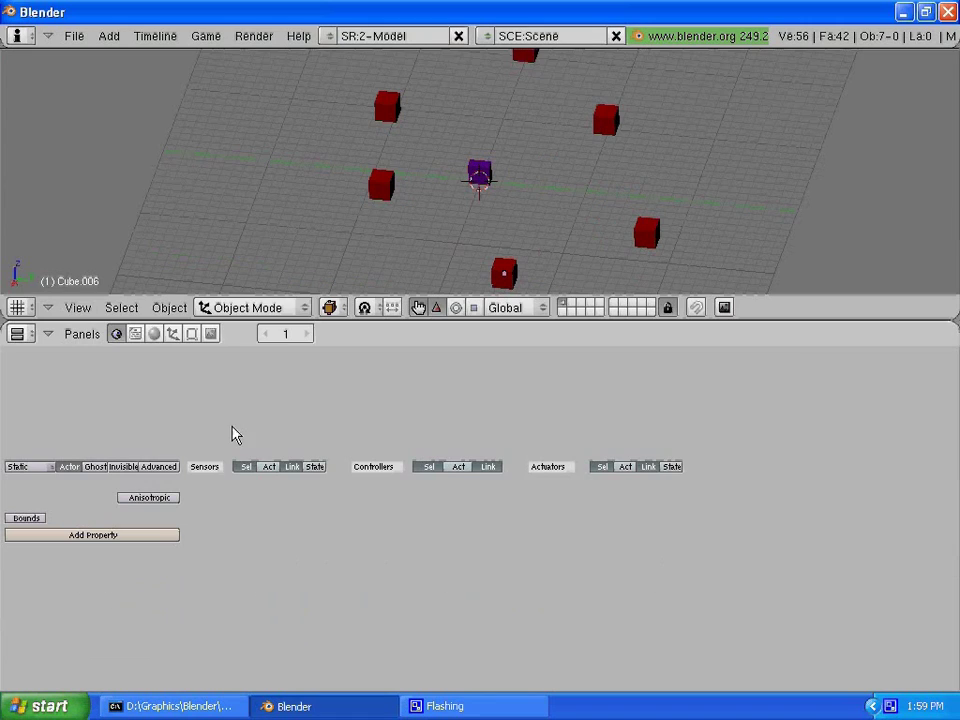
pyautogui.rightClick(481, 172)
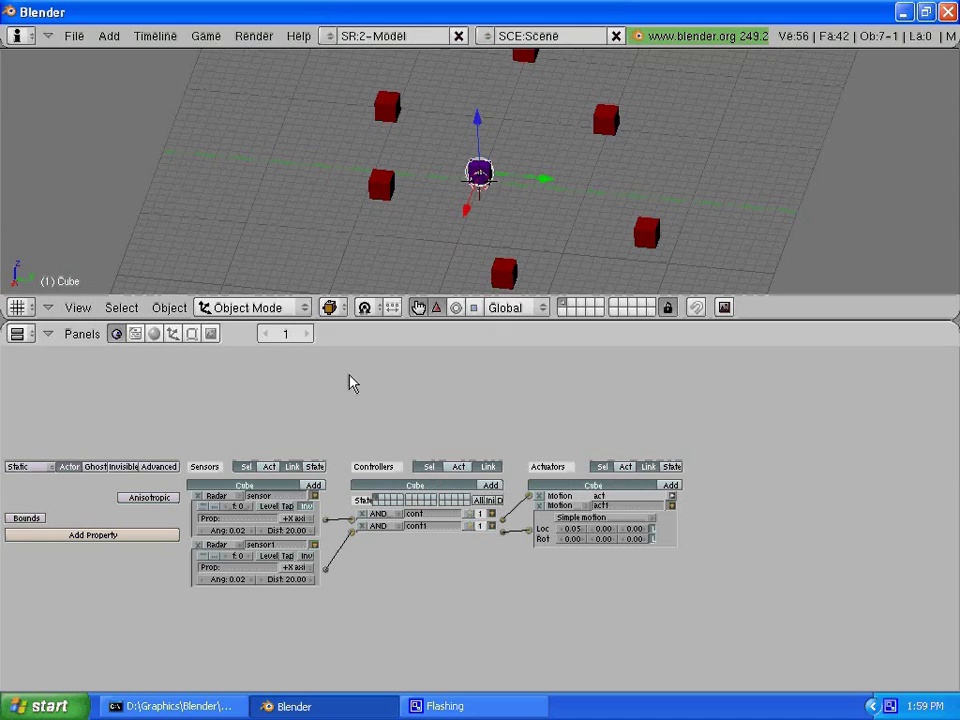
pyautogui.rightClick(310, 424)
pyautogui.click(312, 416)
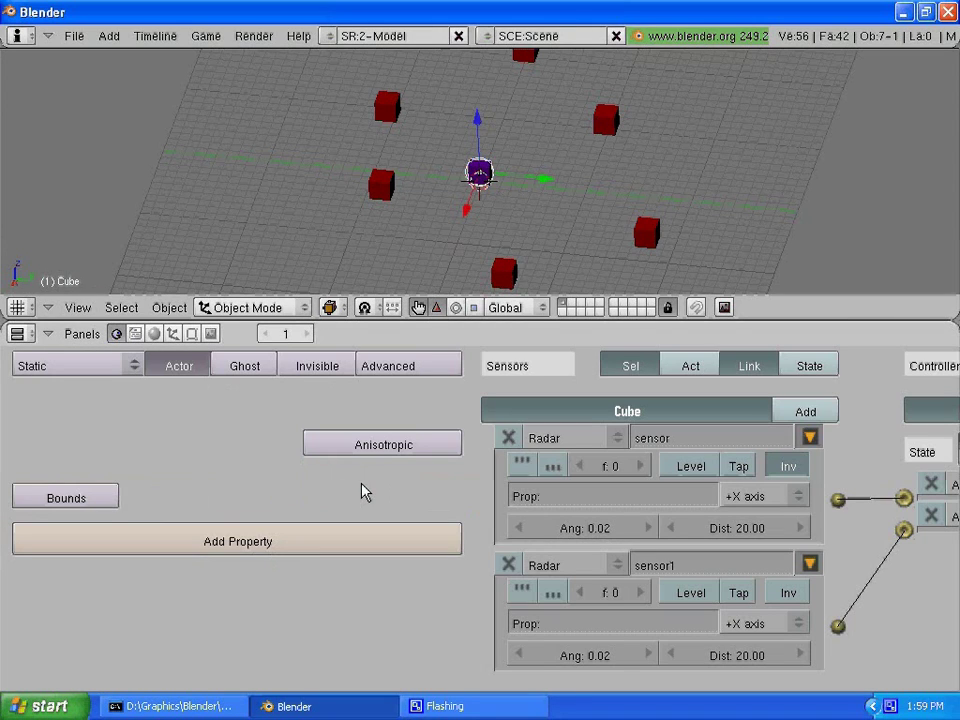
# Set both radar sensors' distance to 40 and restore the 3D view size
pyautogui.click(745, 537)
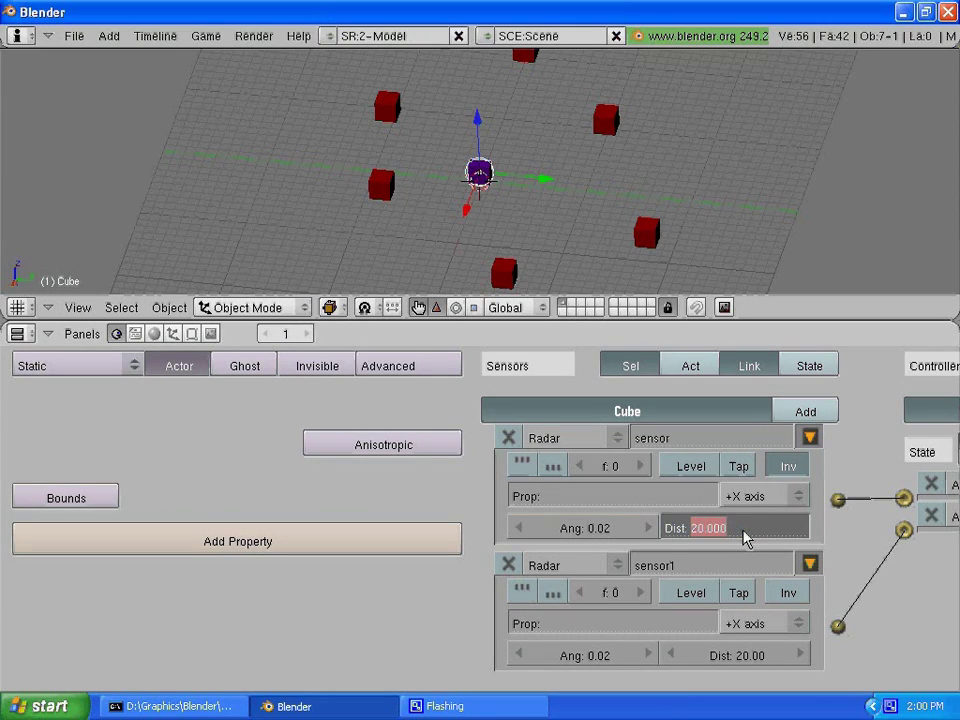
pyautogui.write('40')
pyautogui.press('Return')
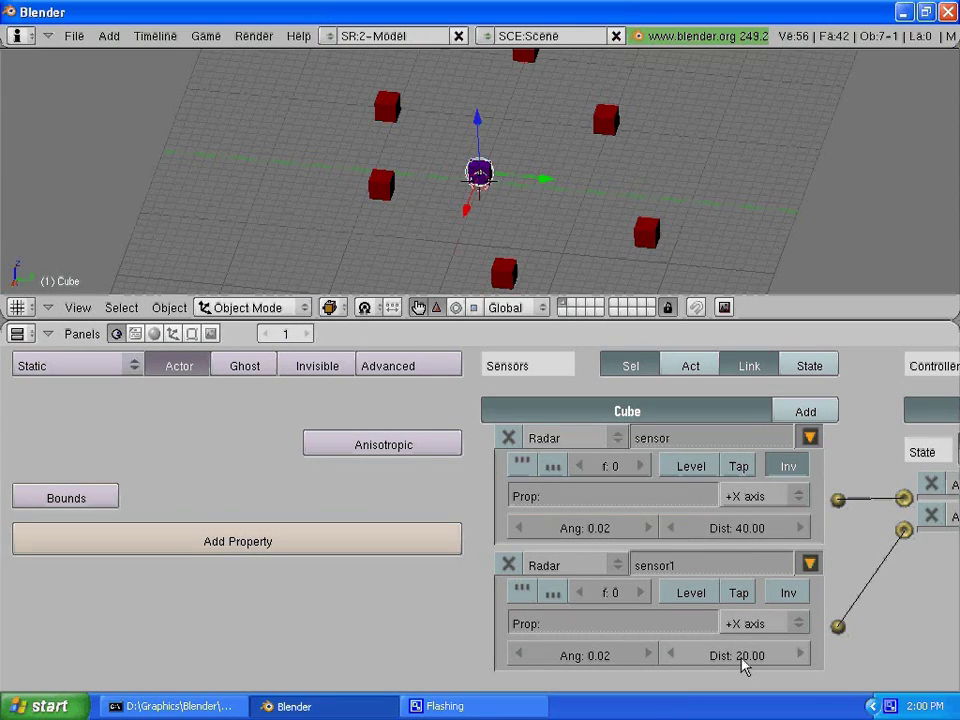
pyautogui.click(745, 665)
pyautogui.write('4')
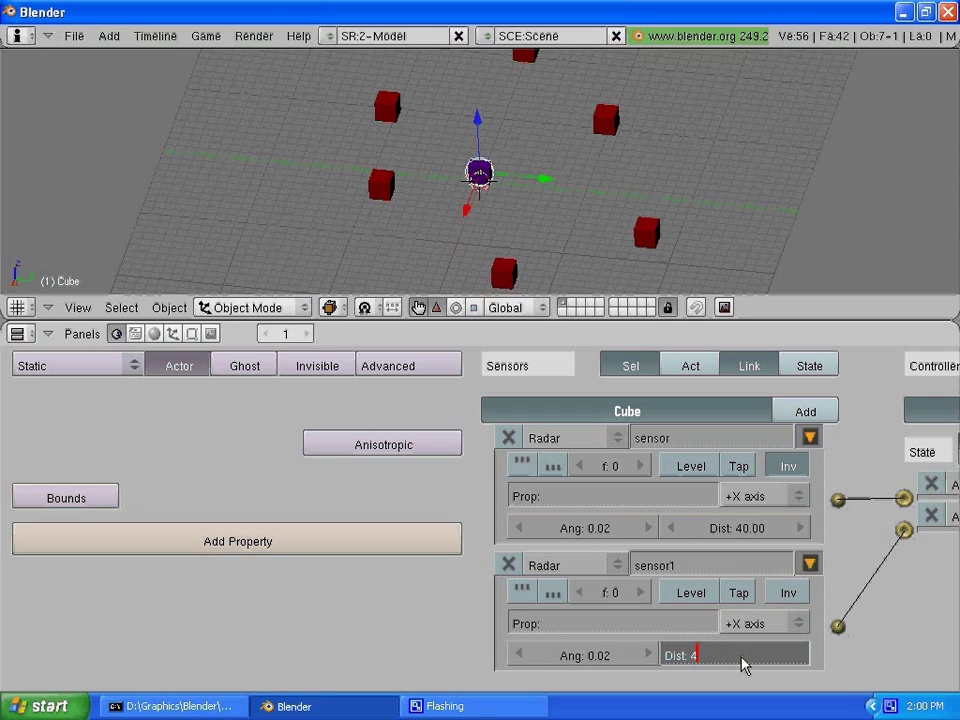
pyautogui.write('0.00')
pyautogui.press('Return')
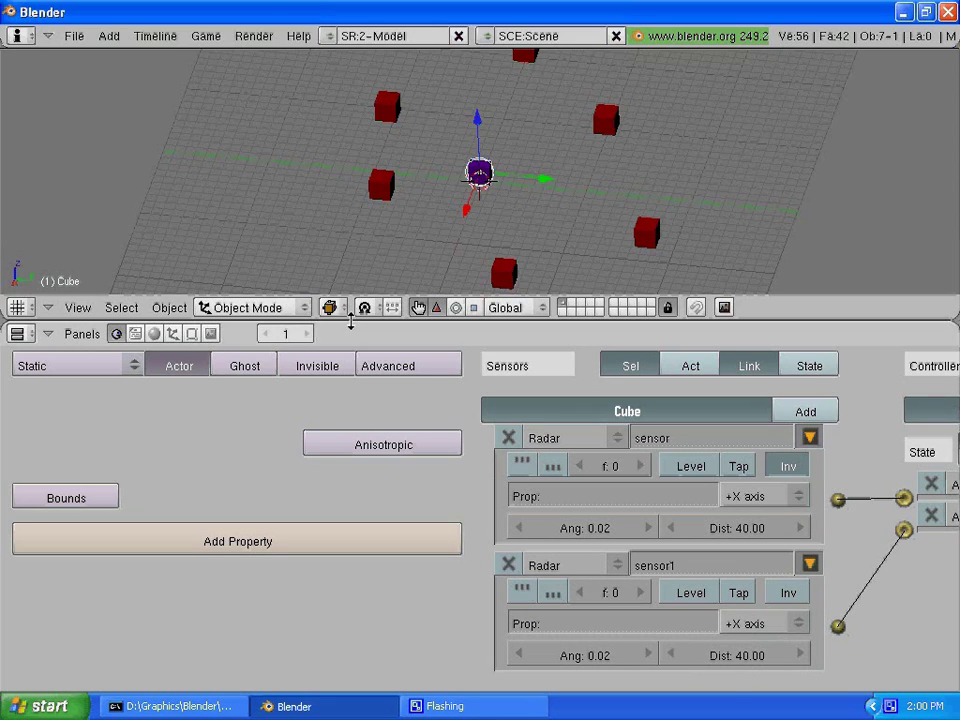
pyautogui.moveTo(350, 318); pyautogui.dragTo(346, 544)
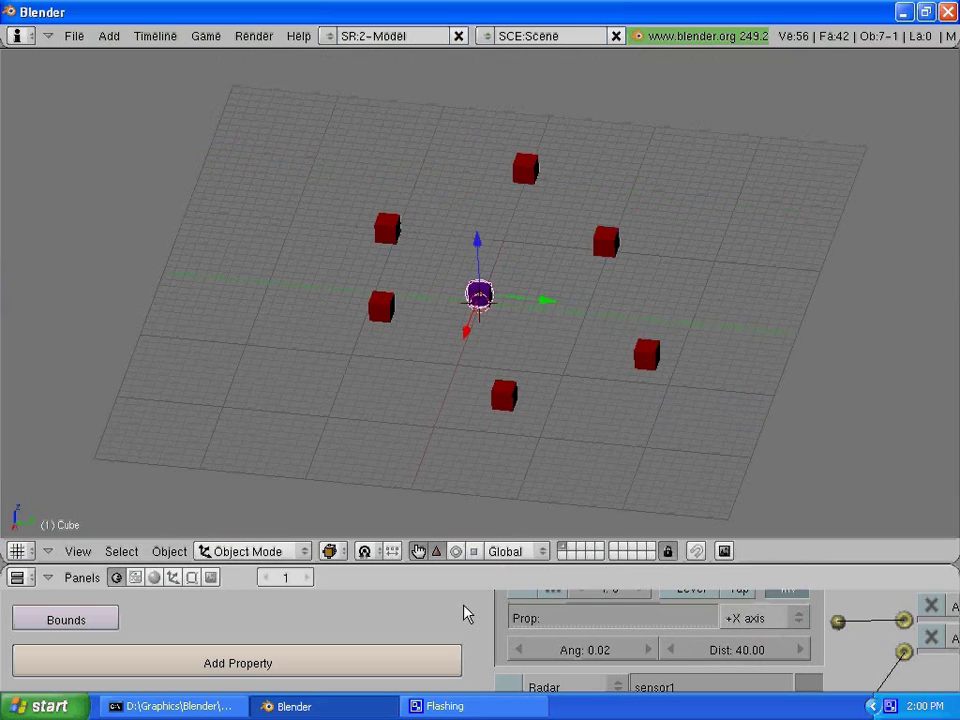
# Lay out the logic panels horizontally and run the game with the 40 radar range
pyautogui.rightClick(430, 624)
pyautogui.click(429, 626)
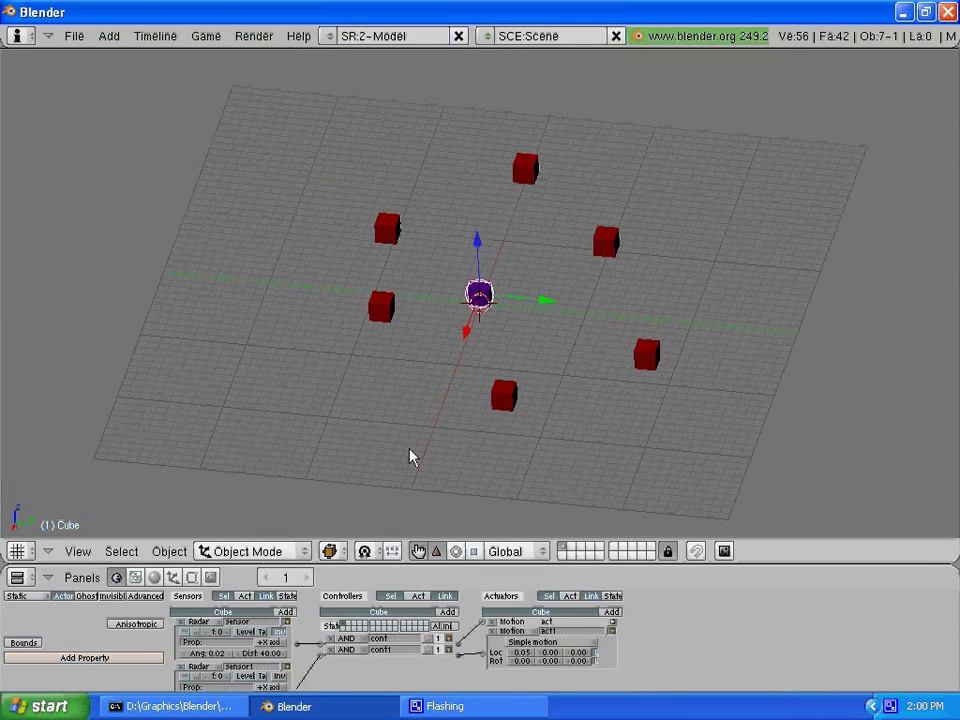
pyautogui.press('p')
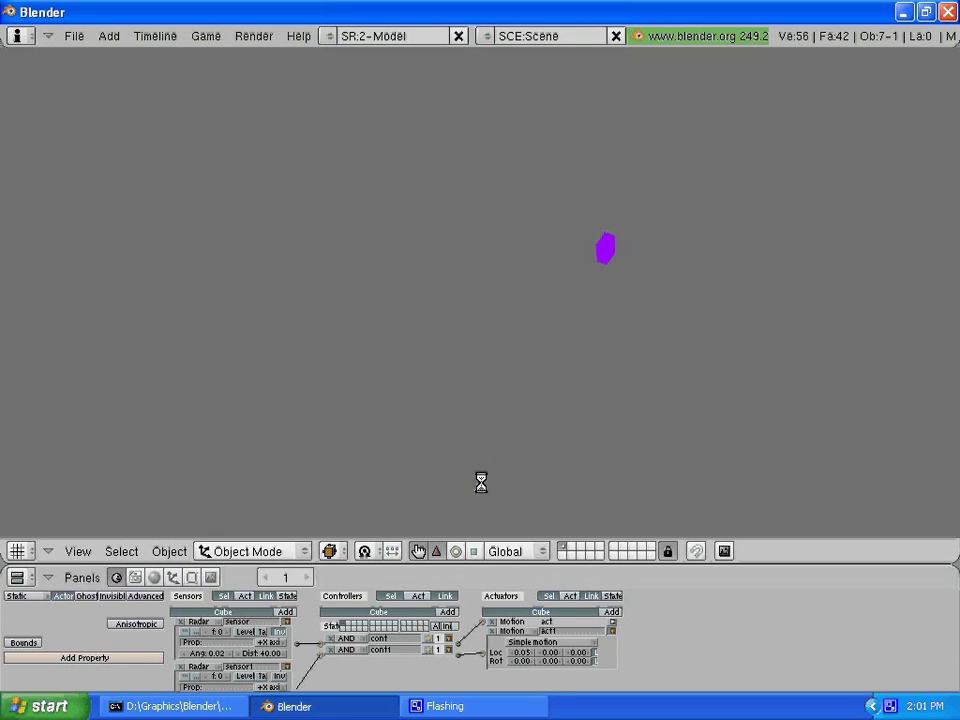
# Quit the game engine, returning to the editing scene with all six red cubes
pyautogui.press('Escape')
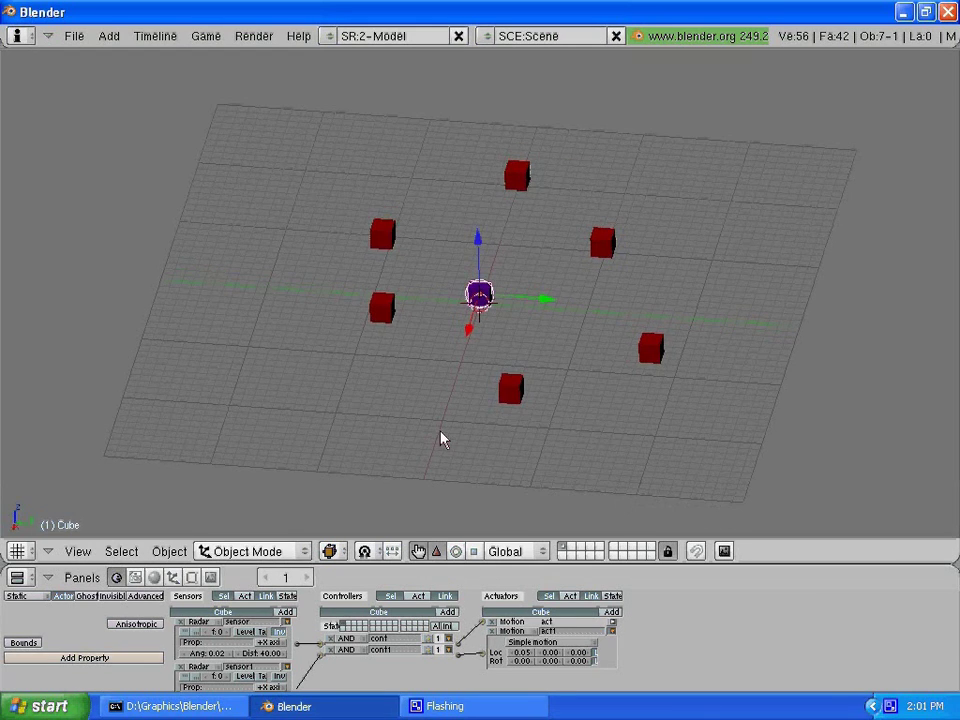